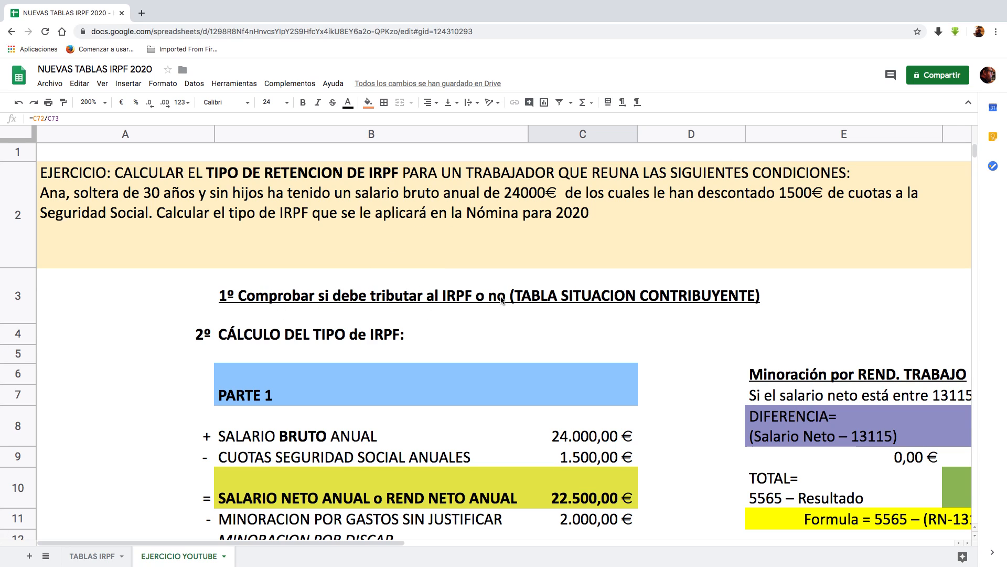
Step: Check the taxpayer situation table by number of children on the TABLAS IRPF sheet against the exercise statement on EJERCICIO YOUTUBE
click(92, 557)
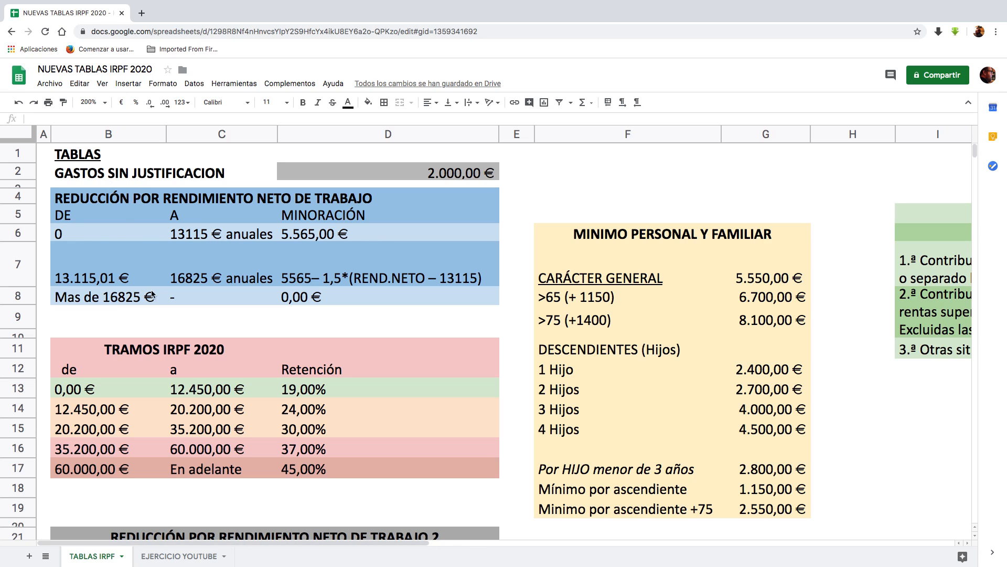
drag(426, 542, 765, 529)
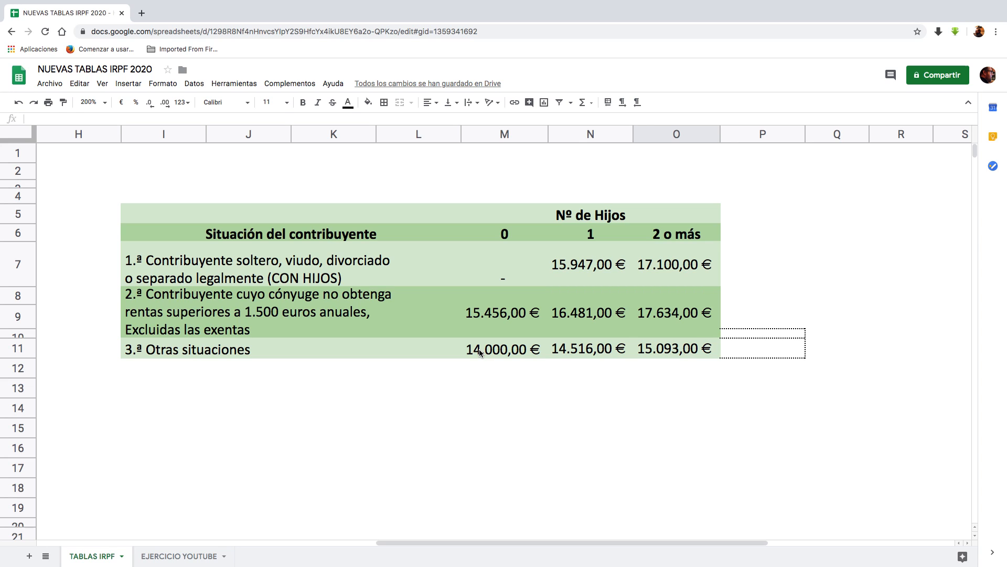
click(190, 557)
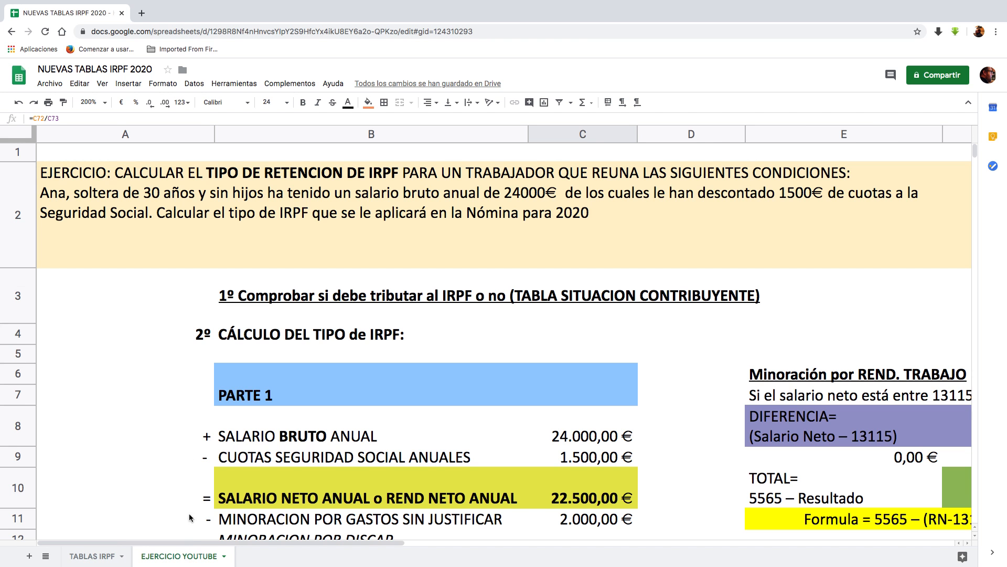
click(105, 557)
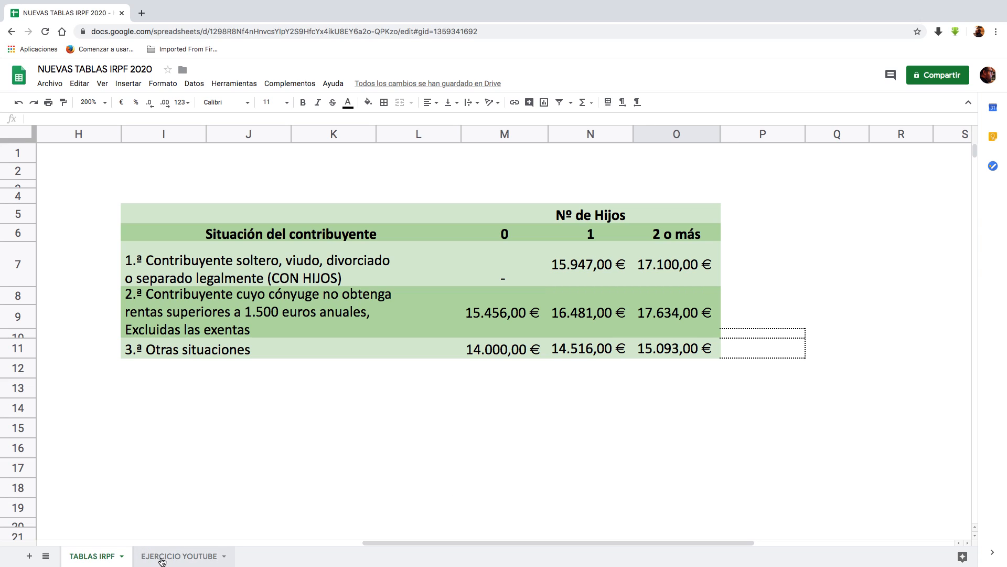
click(179, 557)
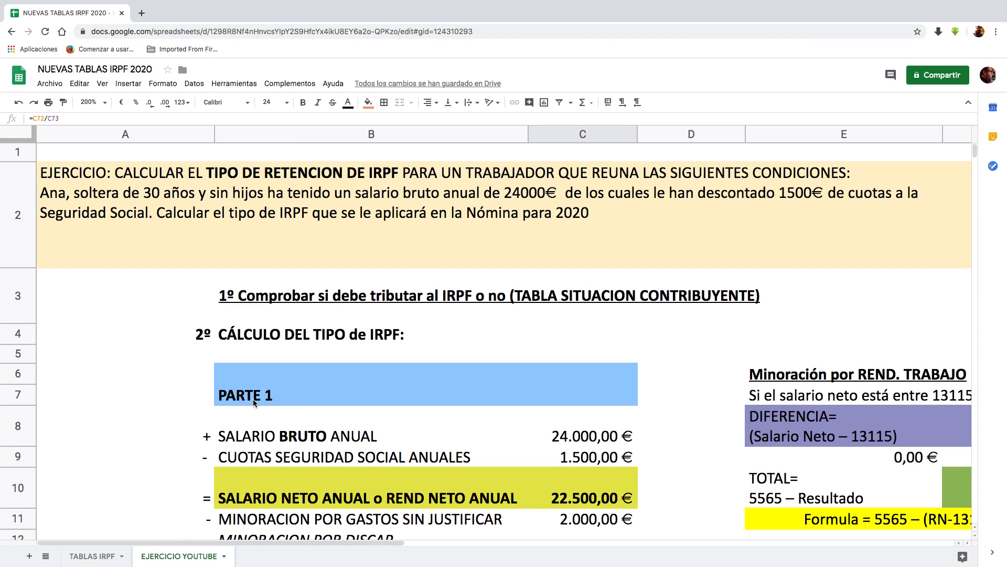
Step: Review the gross salary, social security contributions and net annual salary formula in PARTE 1 of the exercise
scroll(253, 399, down, 1)
click(245, 373)
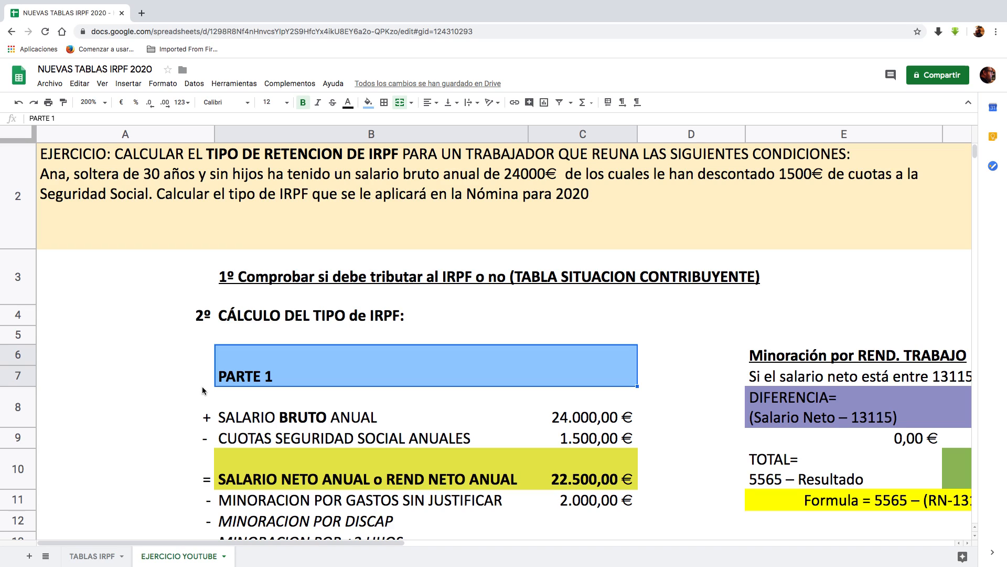
click(270, 415)
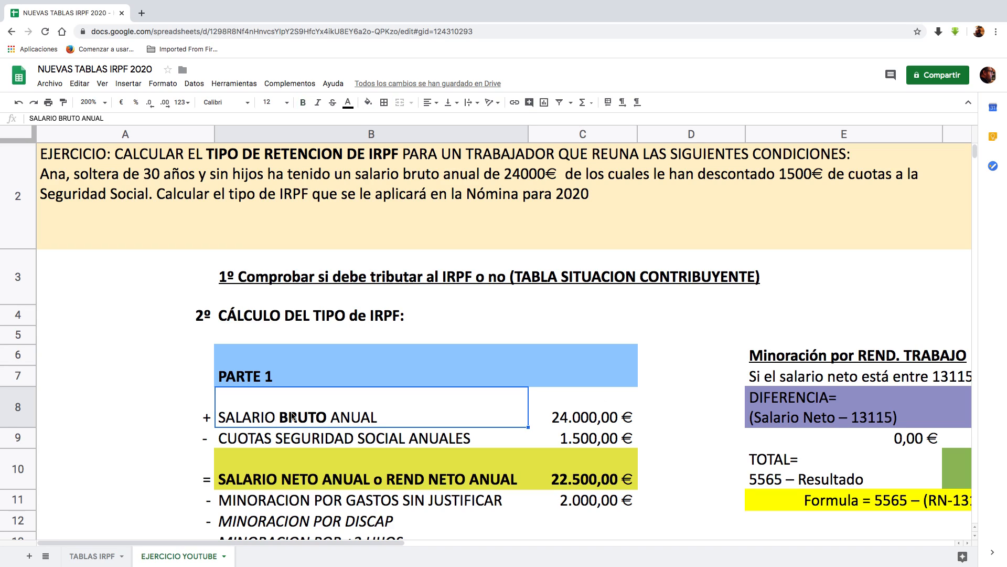
click(562, 424)
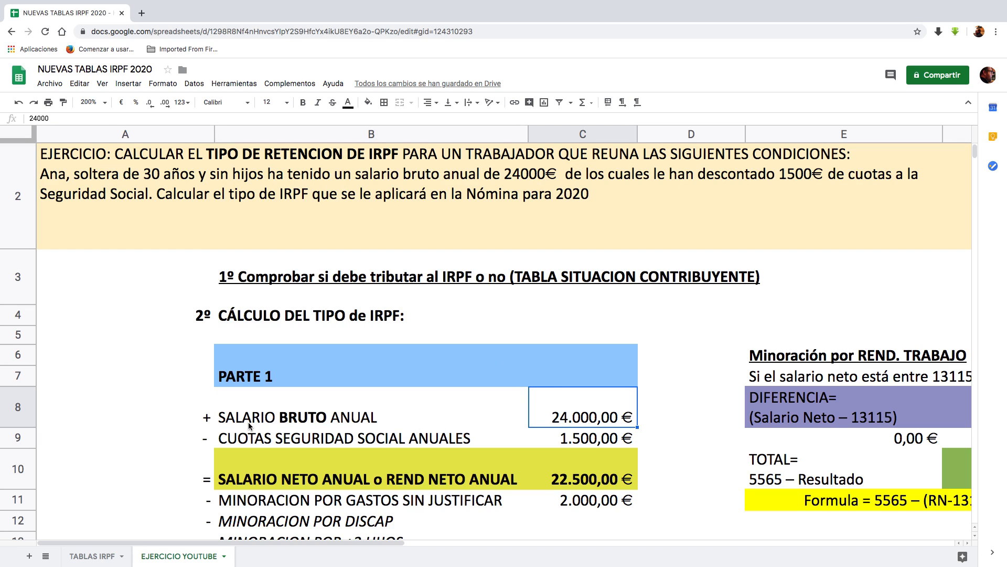
click(271, 440)
click(588, 438)
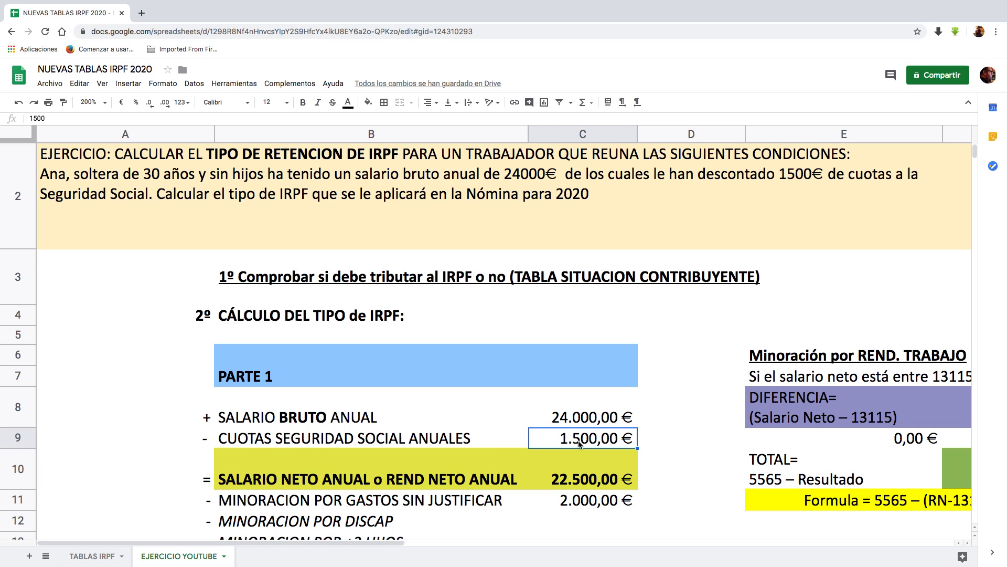
click(298, 488)
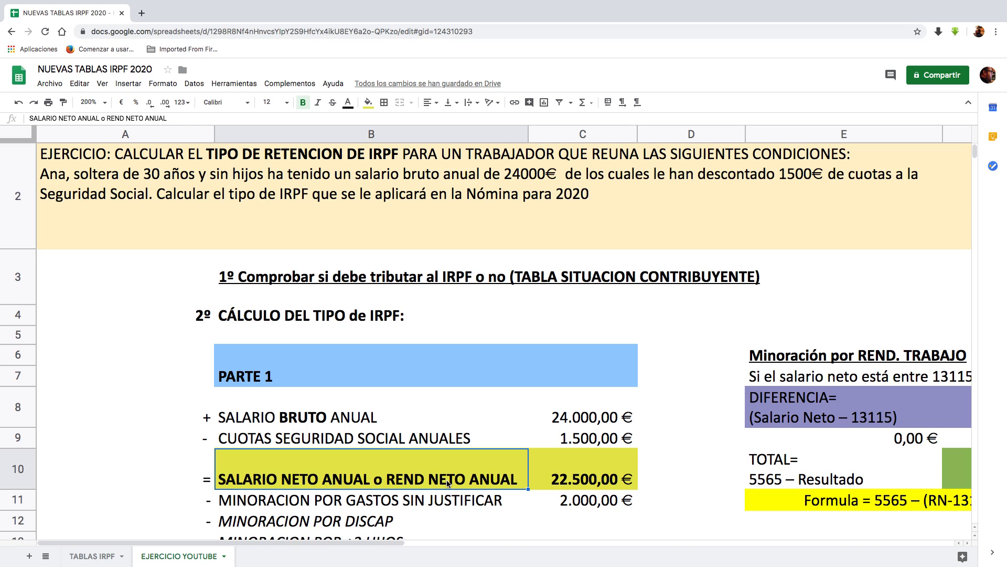
click(547, 475)
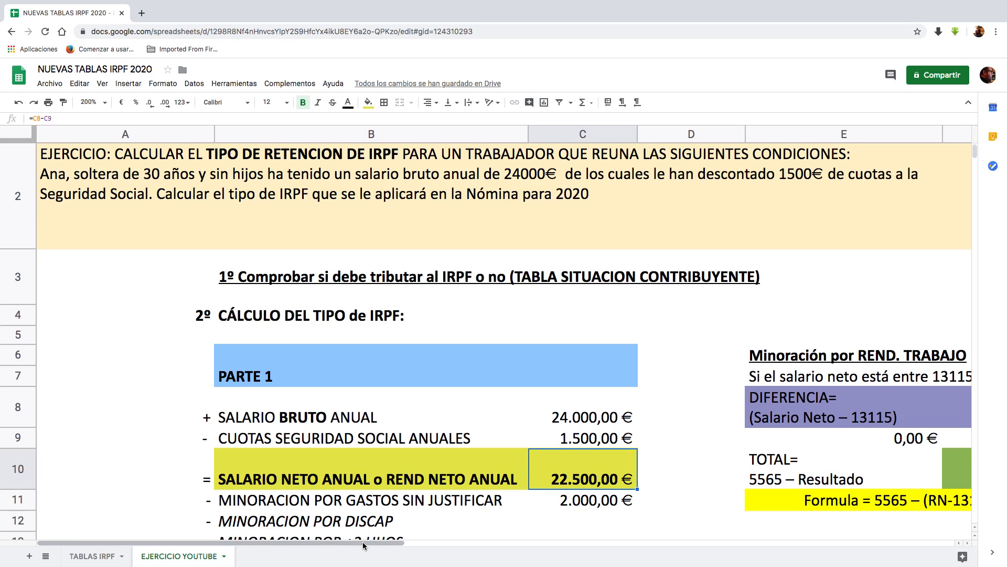
Step: Examine the work-income reduction calculation for net salaries between 13115€ and 16825€ and its linked amount in row 14
drag(361, 543, 458, 543)
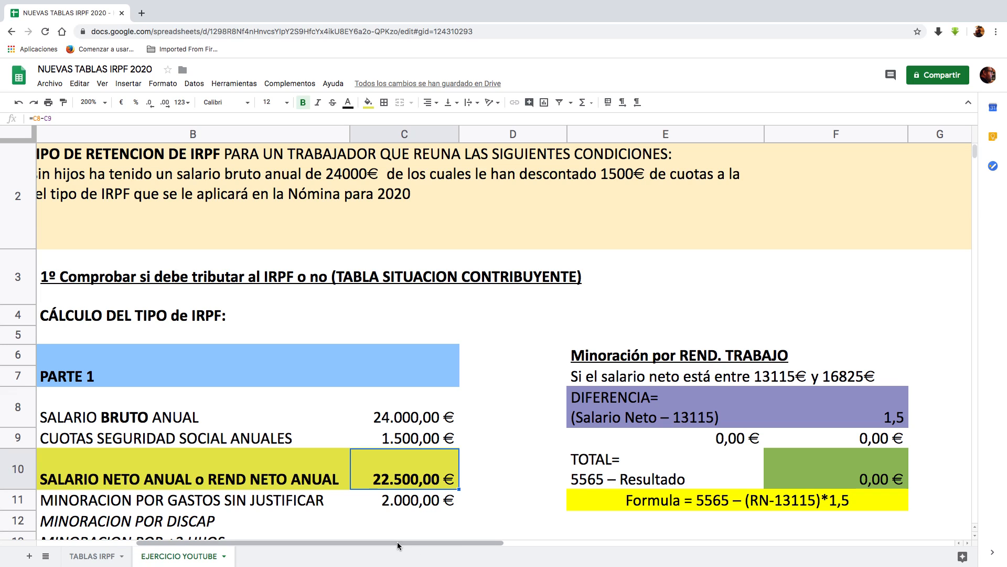
drag(377, 542, 417, 548)
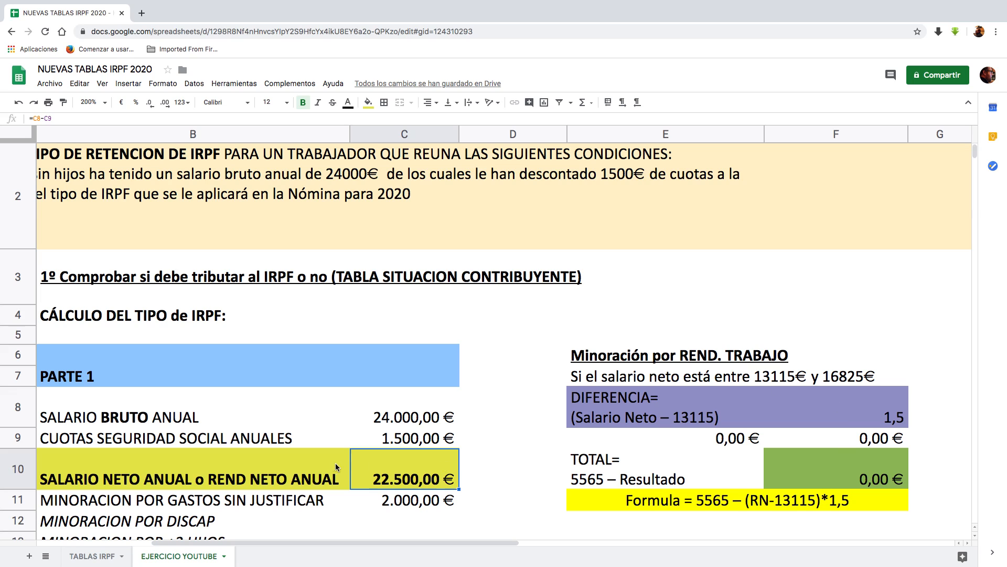
scroll(338, 466, down, 3)
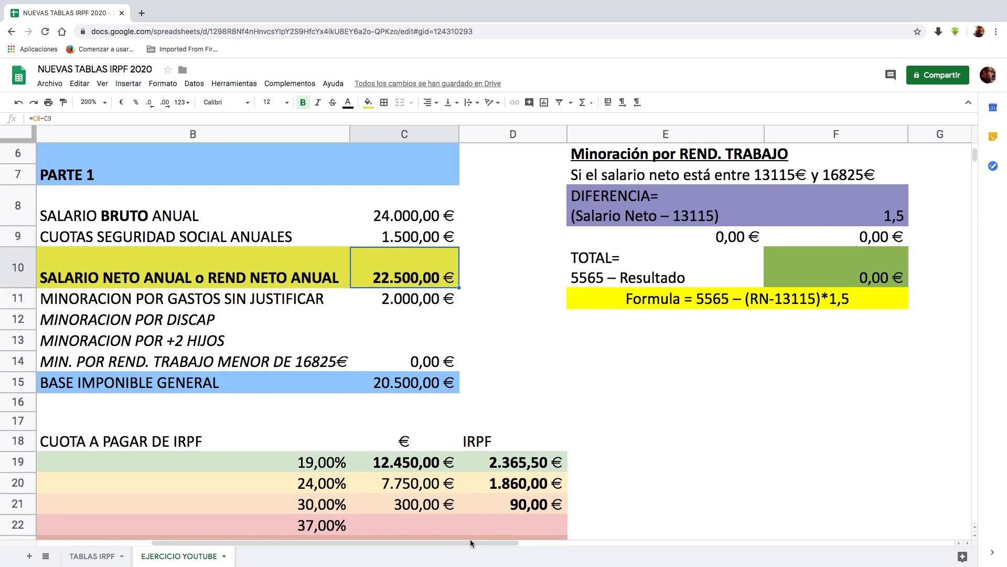
drag(438, 546, 374, 546)
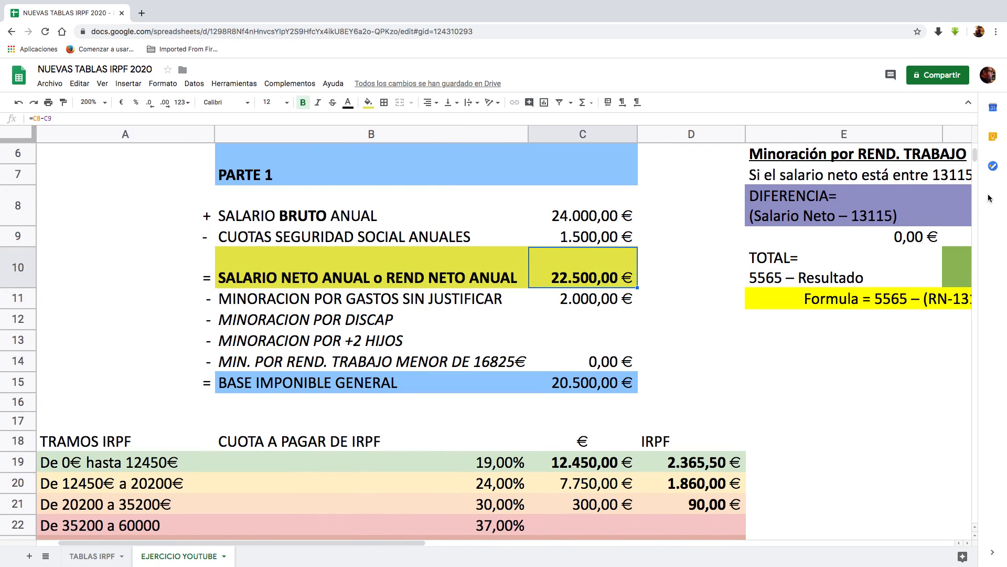
click(246, 362)
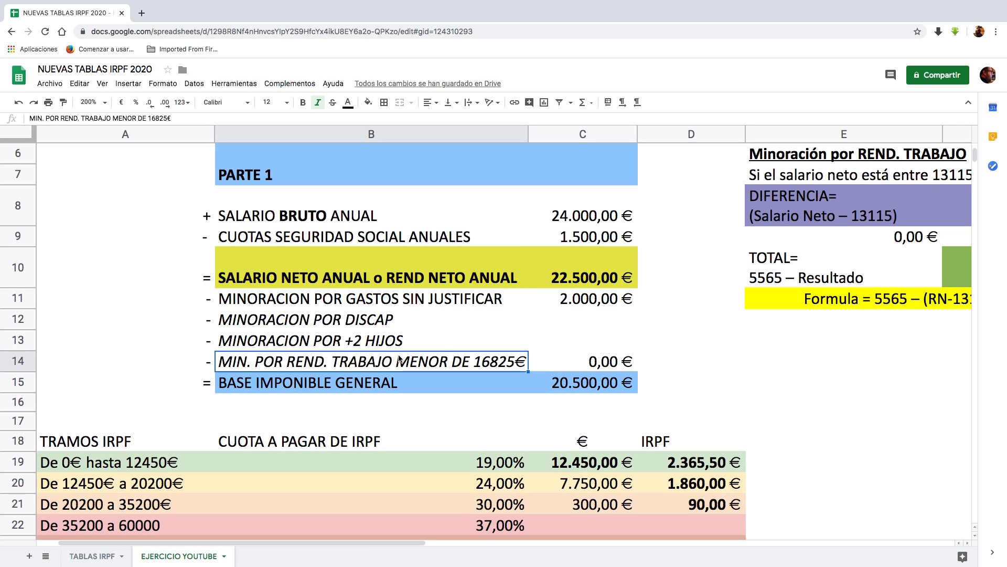
click(583, 361)
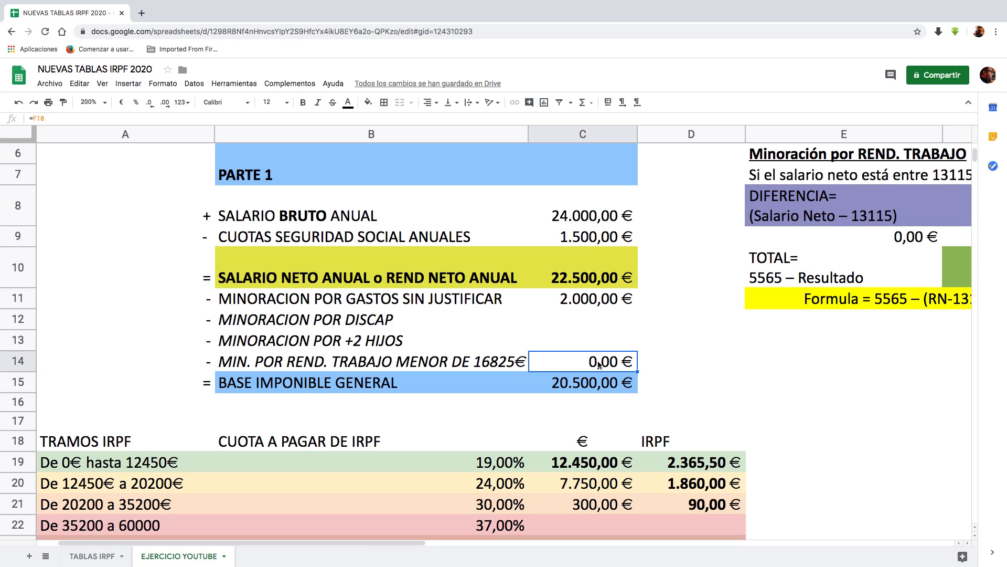
Step: Review the reduction for unjustified expenses in row 11 and the formula for BASE IMPONIBLE GENERAL in C15
click(578, 301)
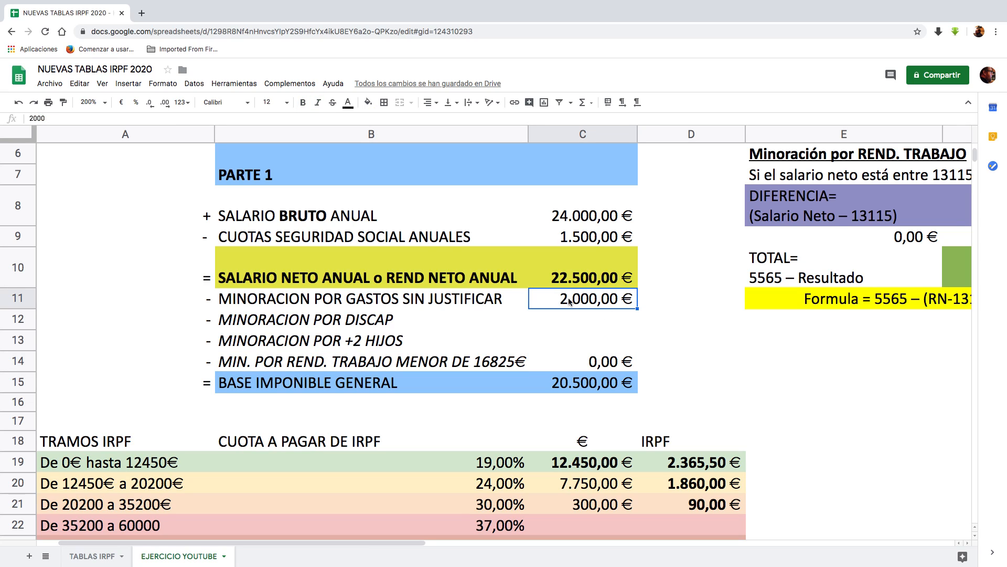
click(220, 303)
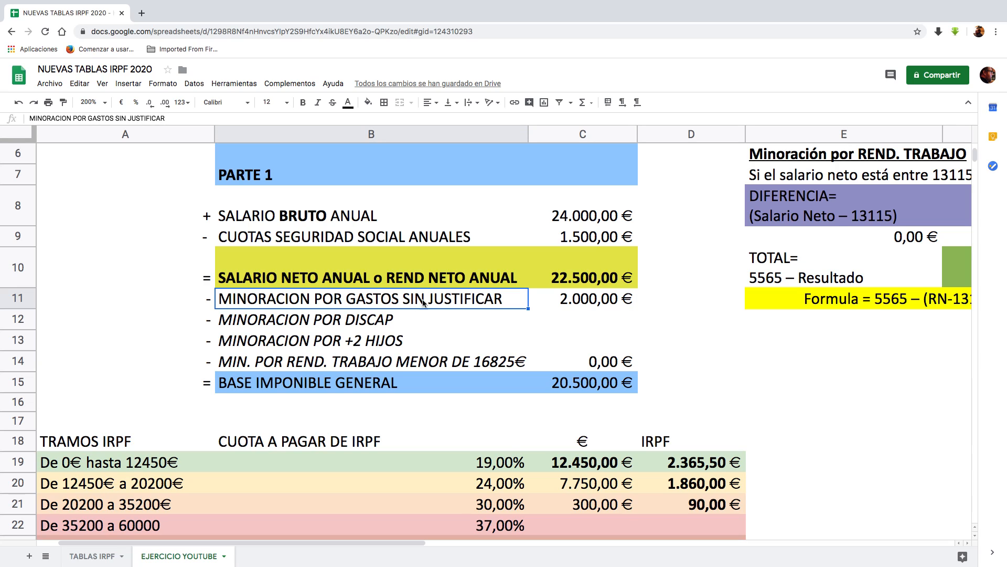
click(572, 305)
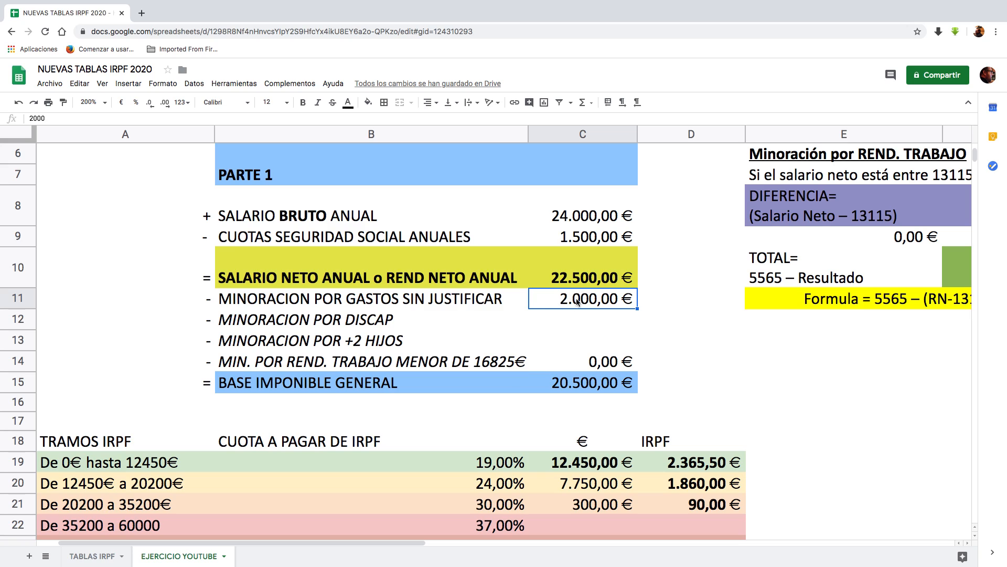
click(564, 388)
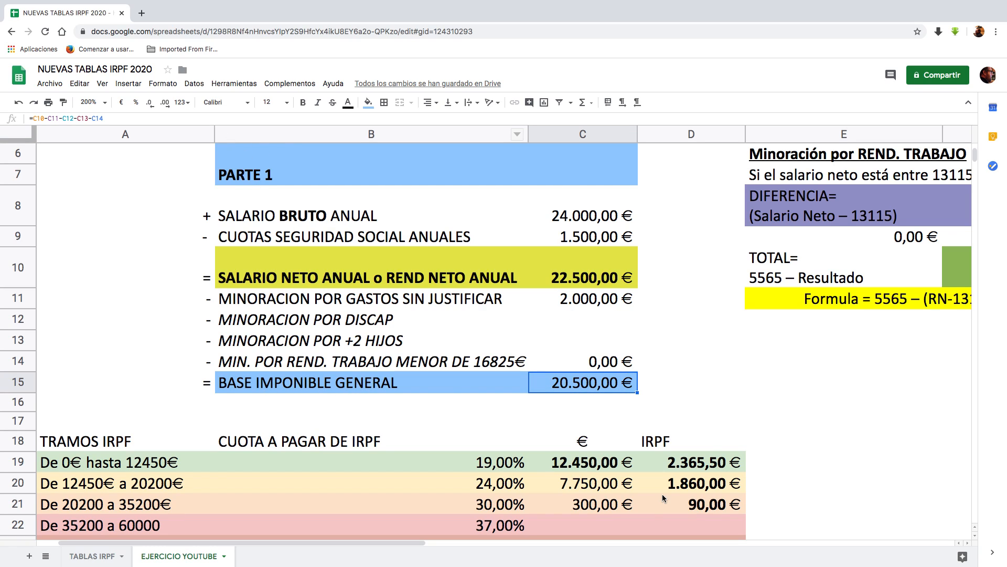
Step: Examine the amounts assigned to the first two IRPF brackets and the rate of the second bracket
scroll(651, 394, down, 3)
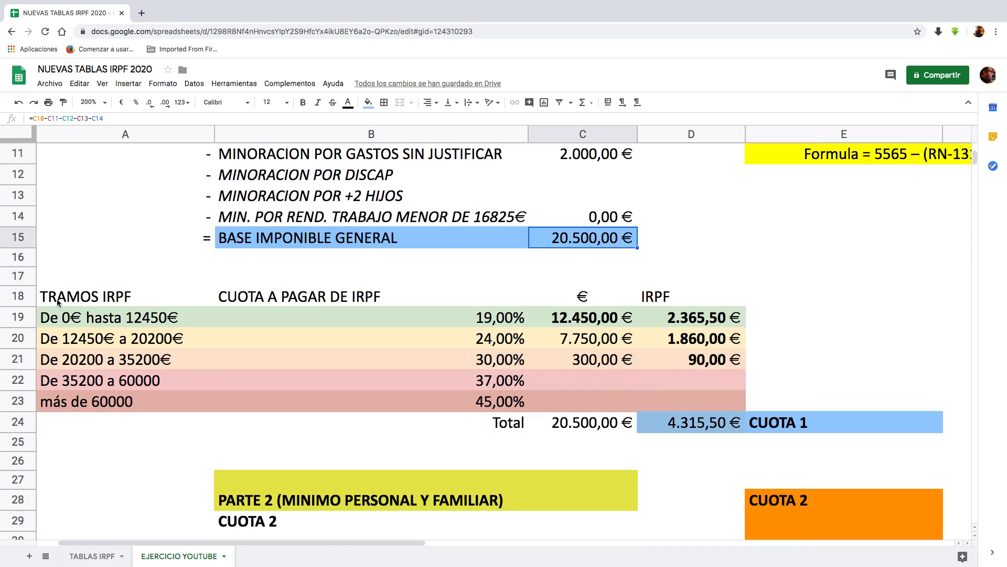
click(576, 317)
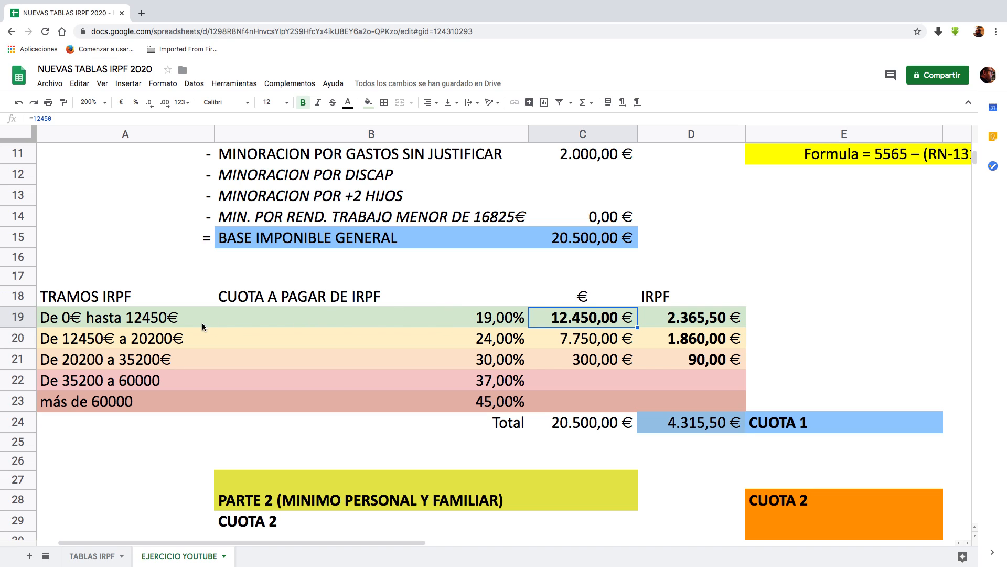
click(600, 343)
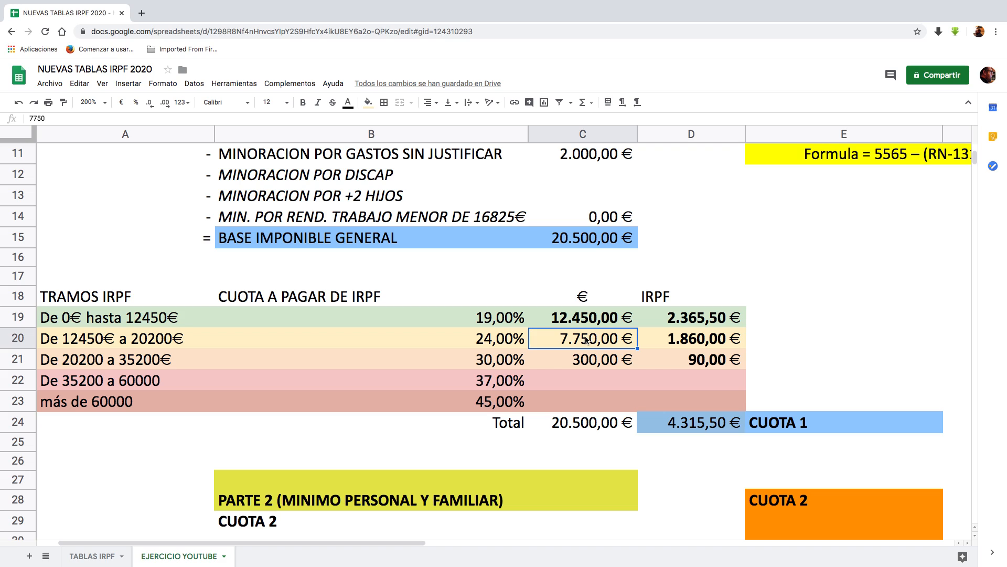
click(499, 344)
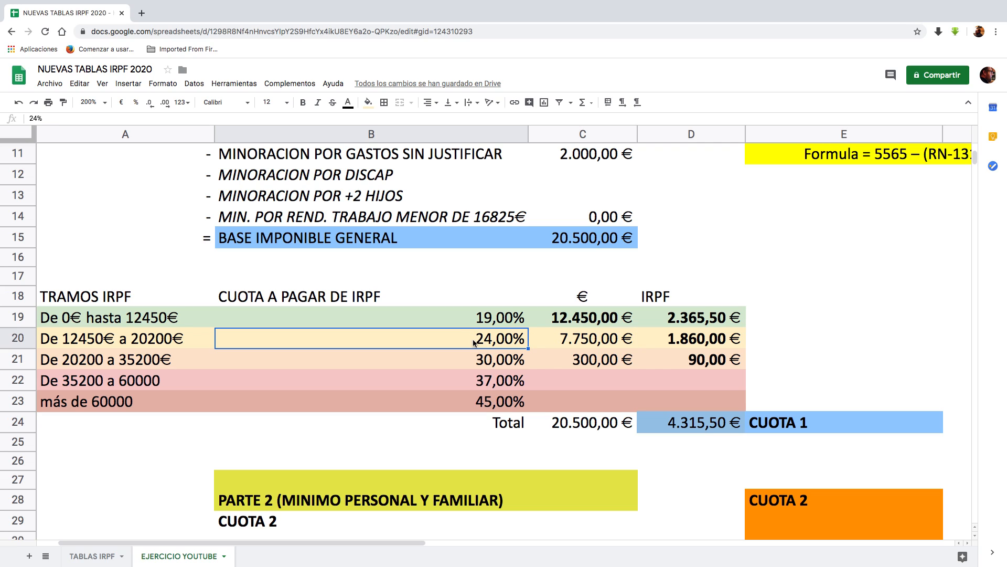
Step: Replace the fixed amount in C20 for the 12450€ to 20200€ bracket with a formula subtracting 12450 from 20200
click(583, 341)
double_click(584, 341)
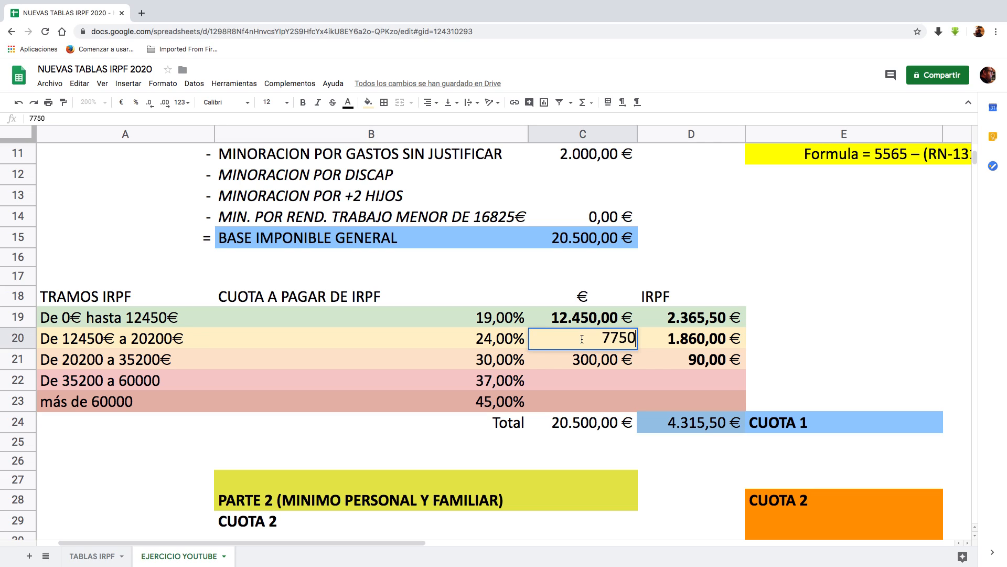
drag(600, 337, 645, 340)
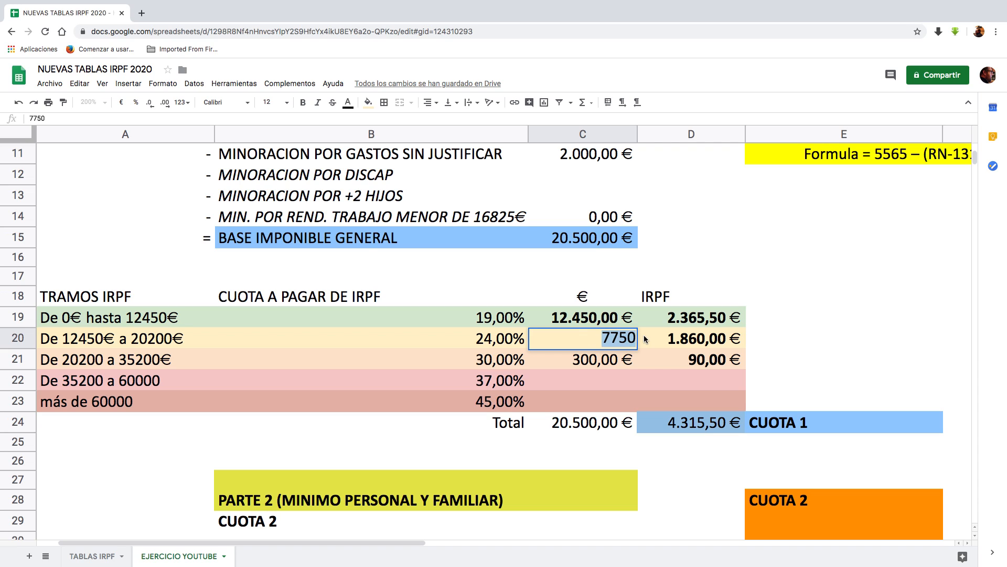
text(+)
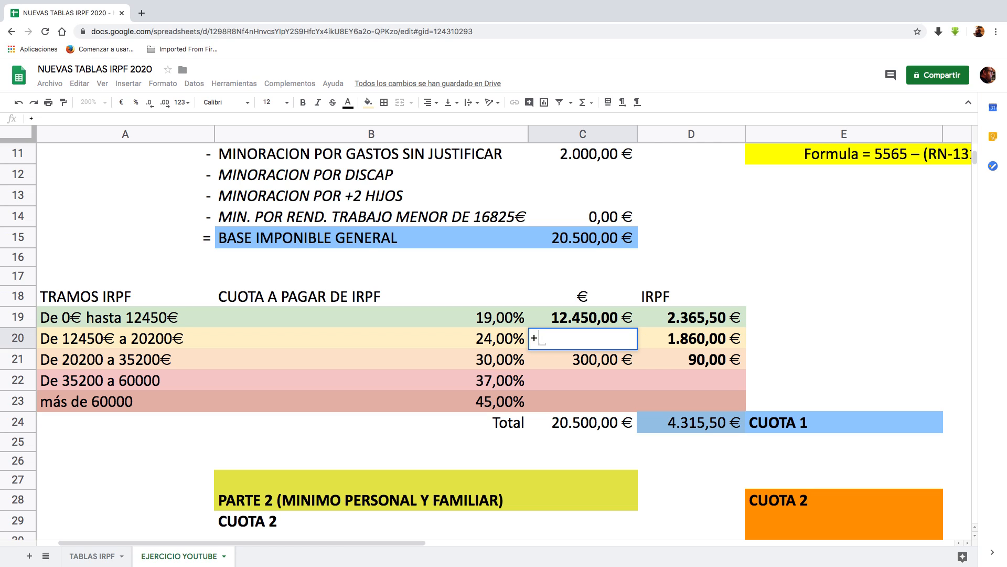
text(20200)
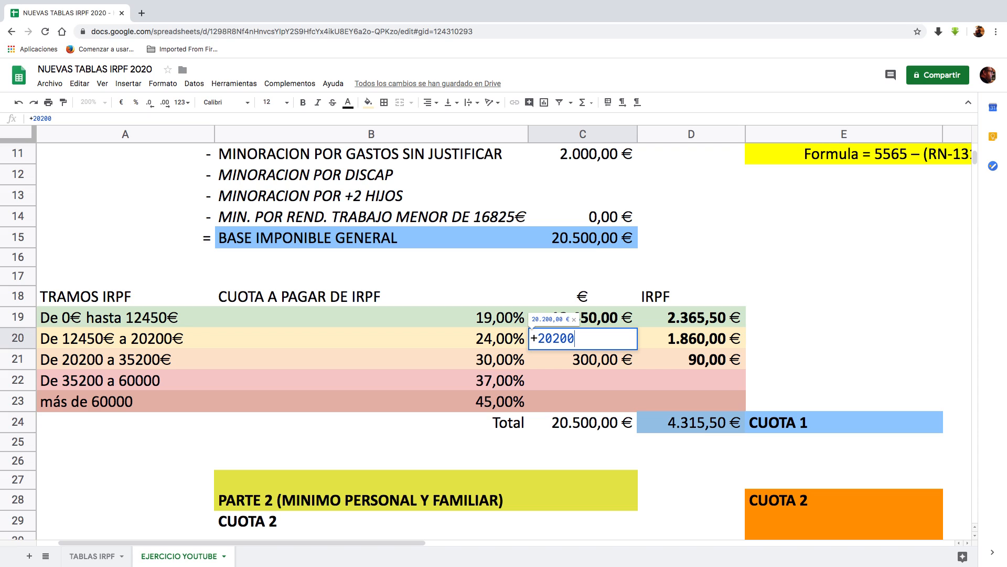
text(-12450)
key(Return)
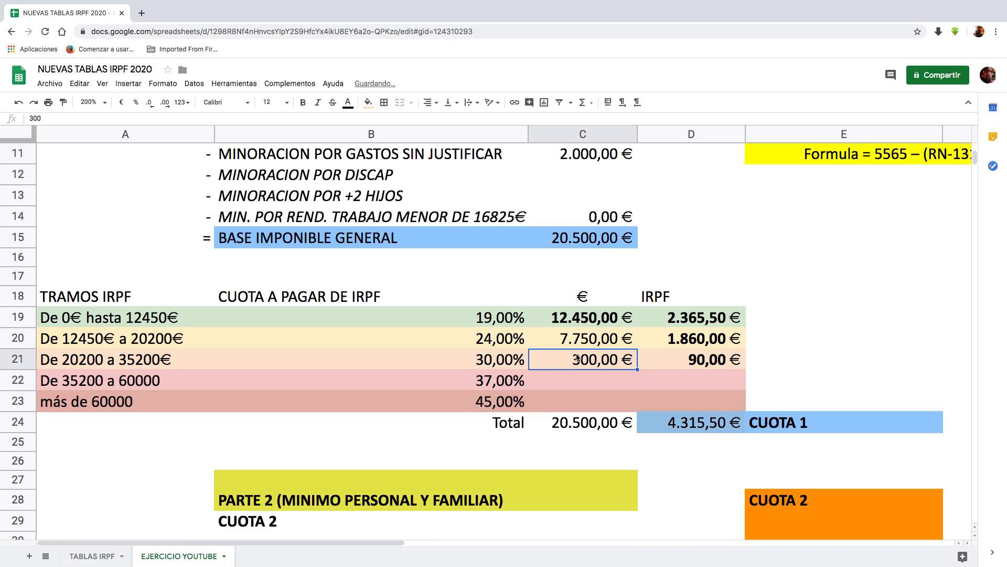
click(599, 340)
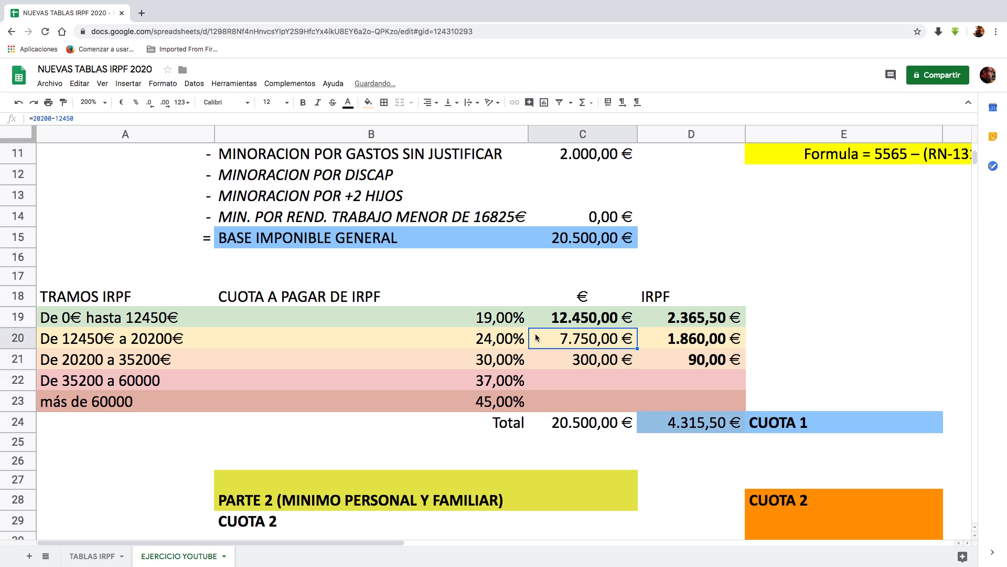
Step: Inspect the formula behind the second bracket's IRPF amount in D20 and locate the 20200 to 35200€ bracket
click(712, 345)
key(Return)
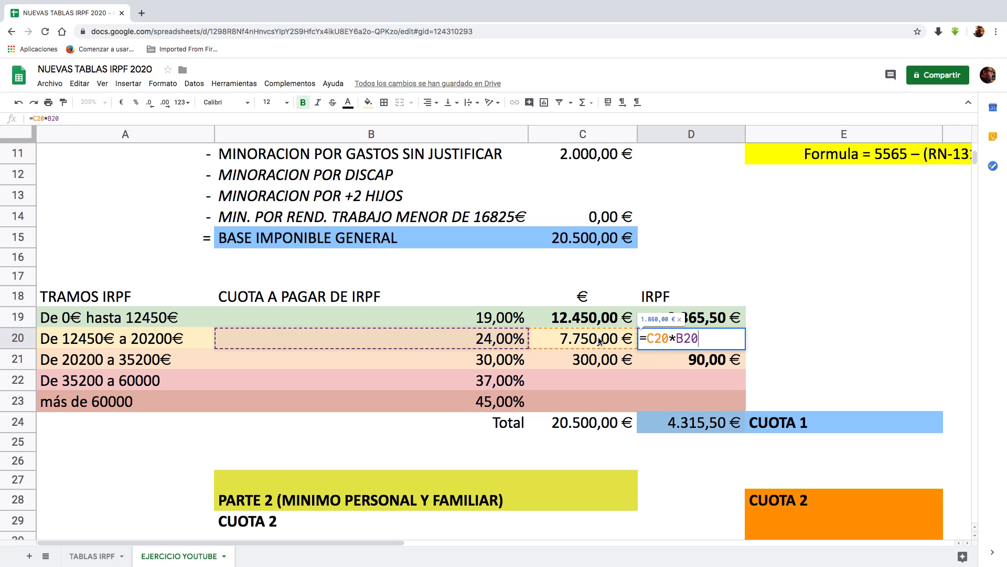
key(Return)
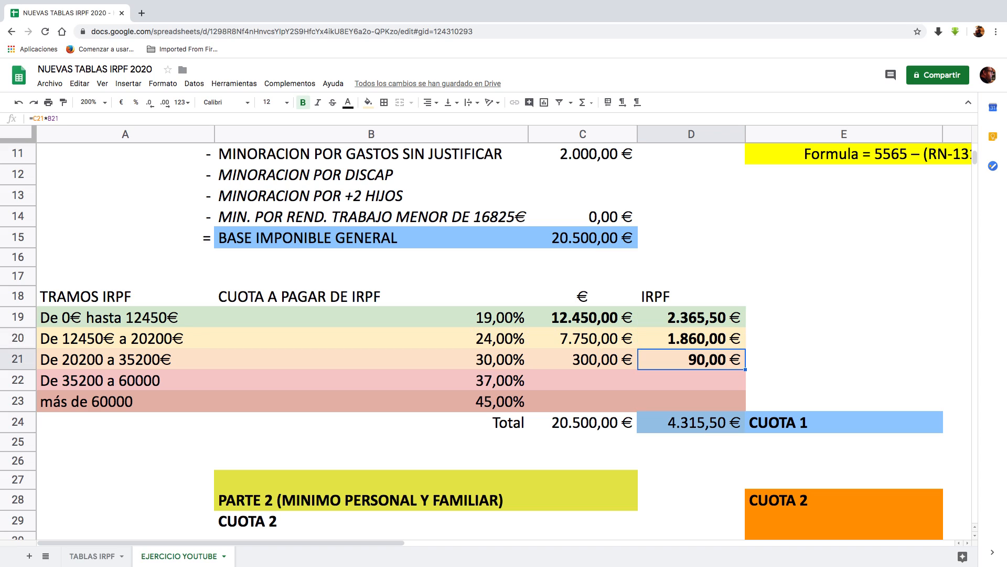
click(717, 343)
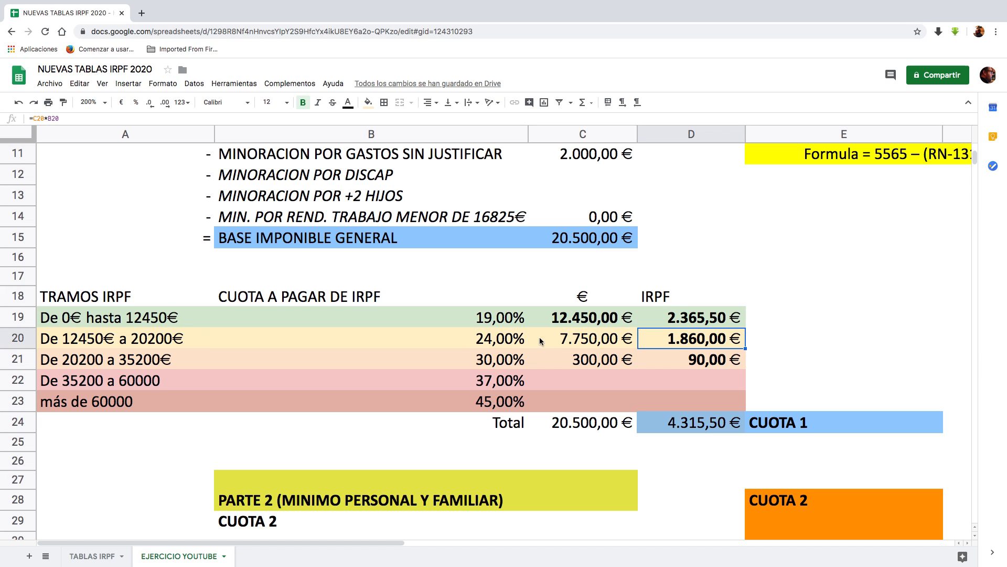
click(139, 363)
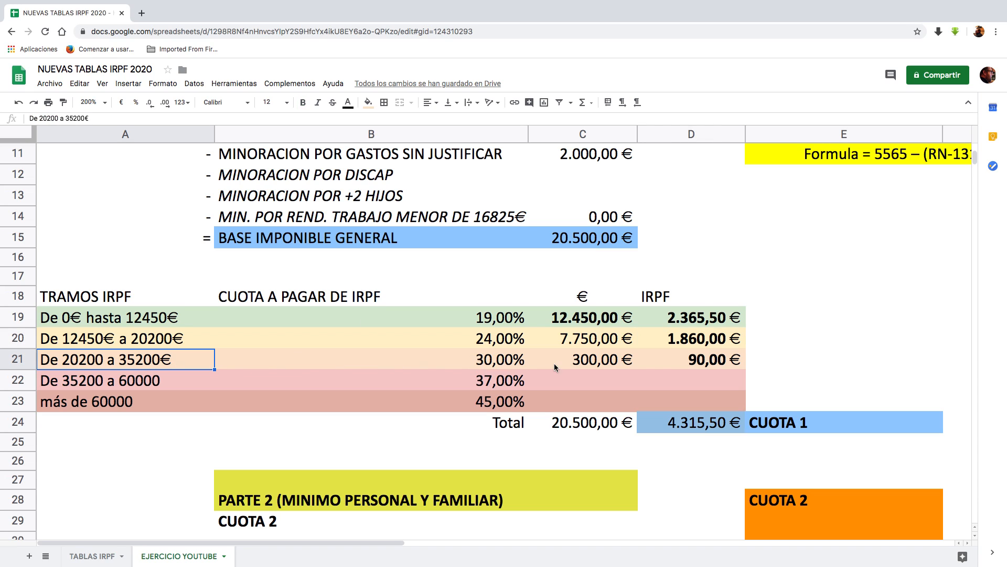
Step: Replace the fixed amount in C21 for the 20200 to 35200€ bracket with a formula subtracting 20200 from 20500
click(588, 362)
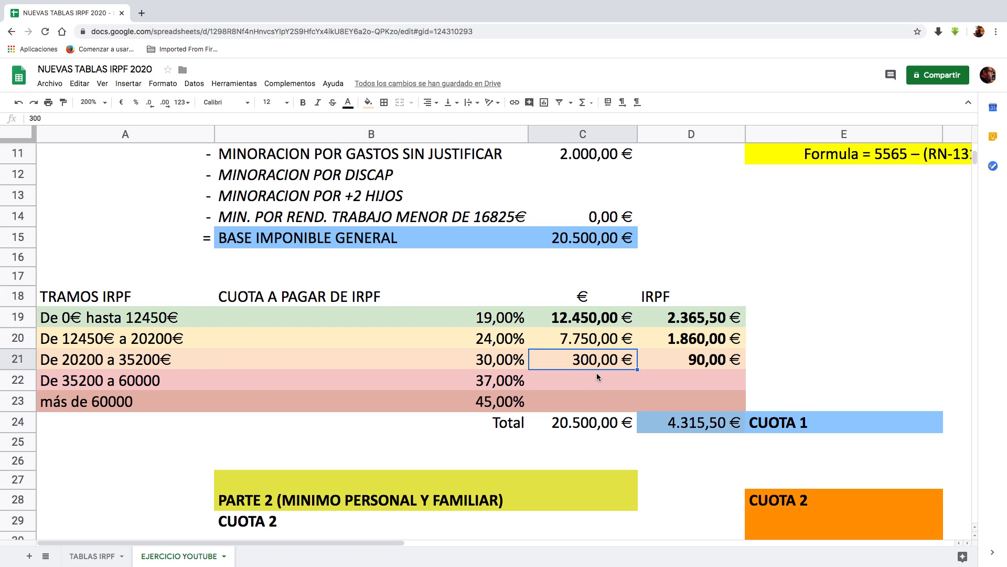
double_click(589, 361)
drag(604, 357, 635, 359)
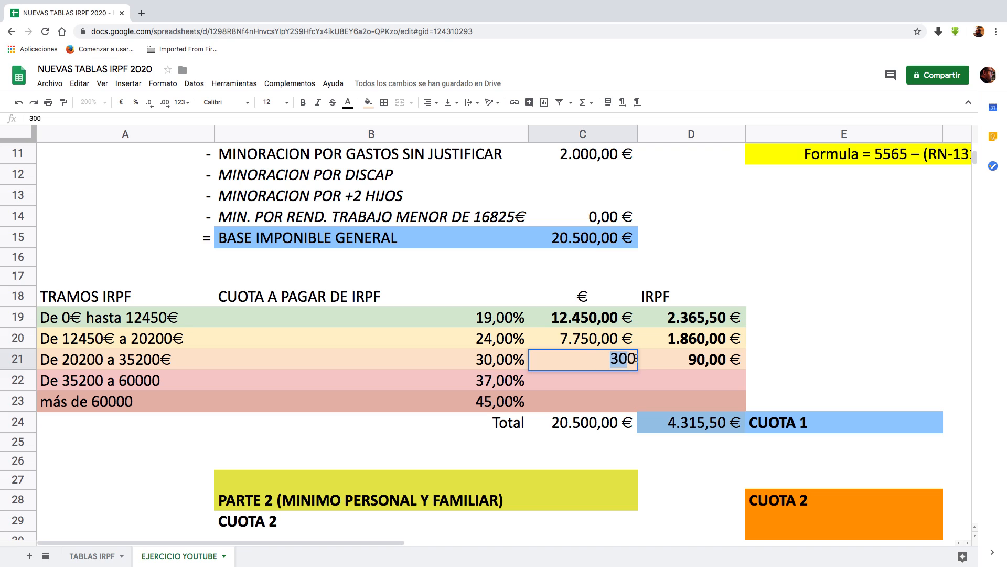
text(+)
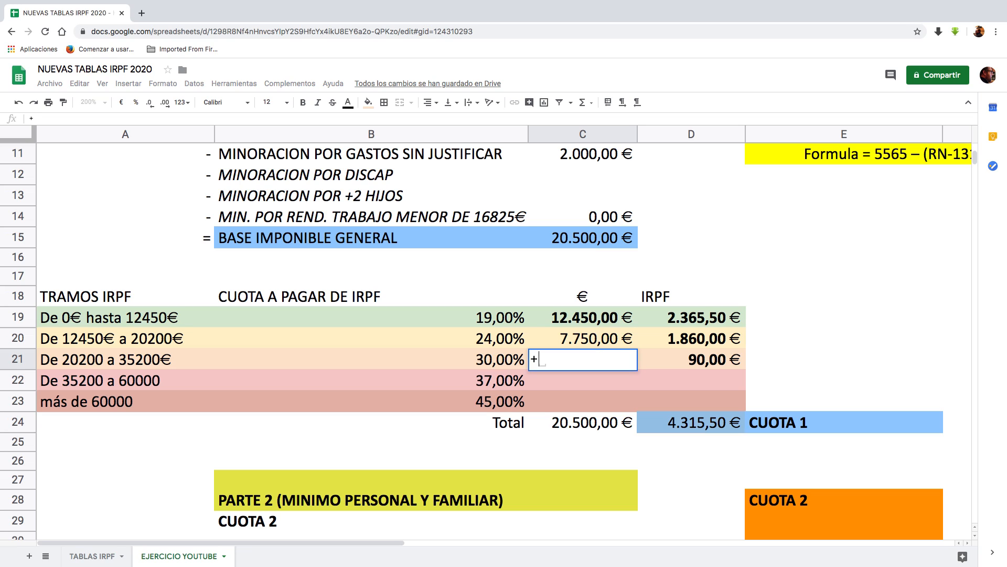
text(20500)
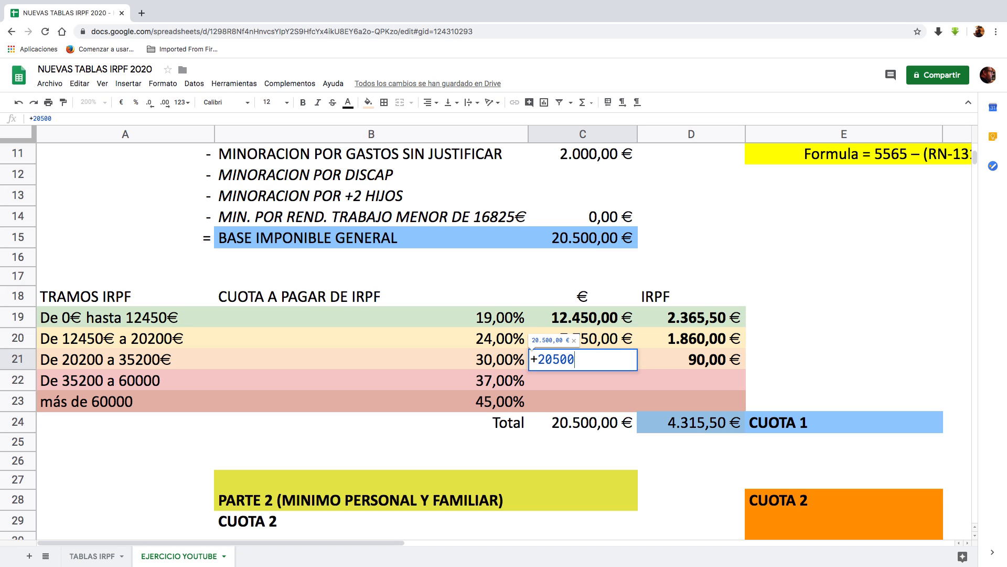
text(-20200)
key(Return)
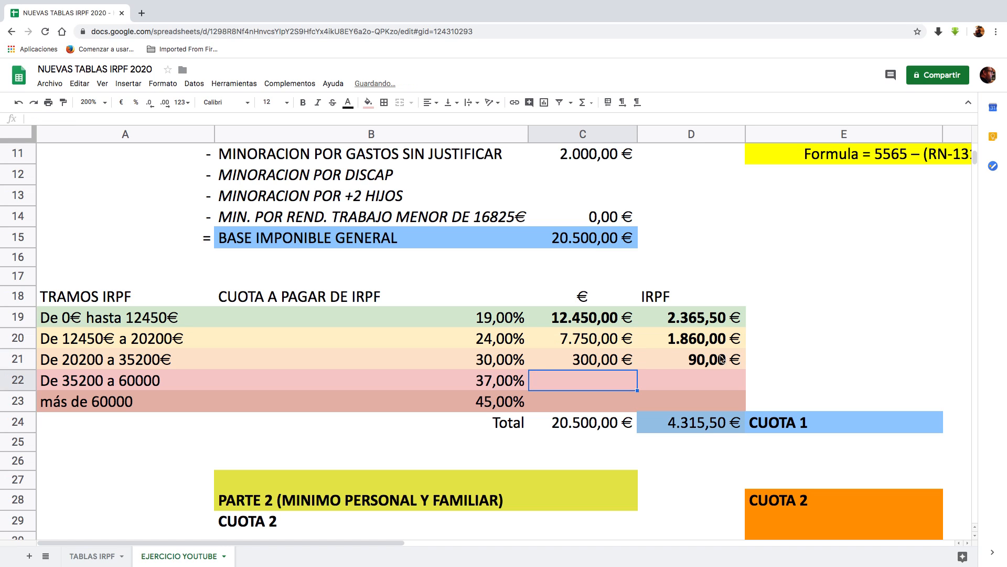
Step: Inspect the formulas behind the third bracket's IRPF amount in D21 and the CUOTA 1 total in D24
click(601, 363)
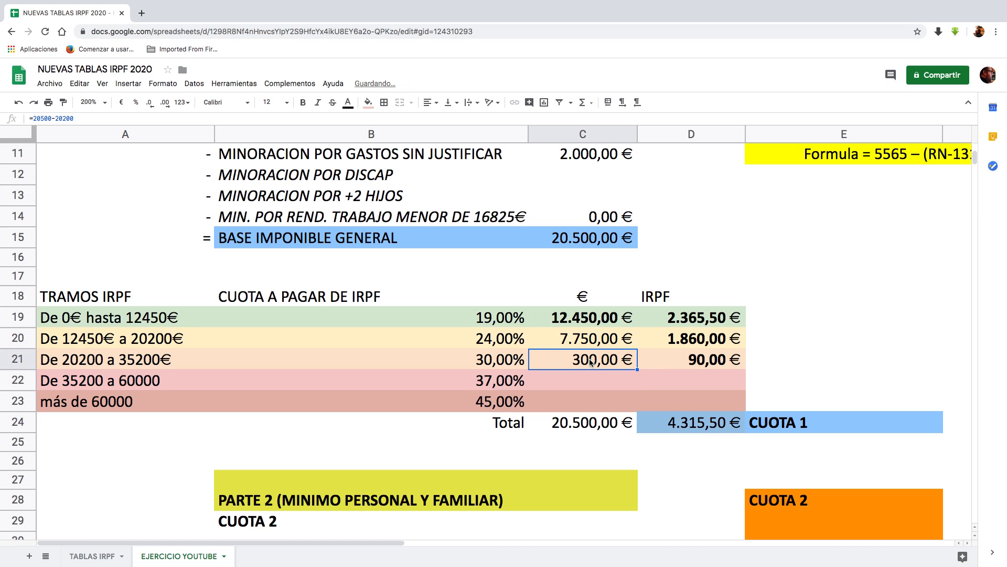
click(497, 363)
double_click(695, 362)
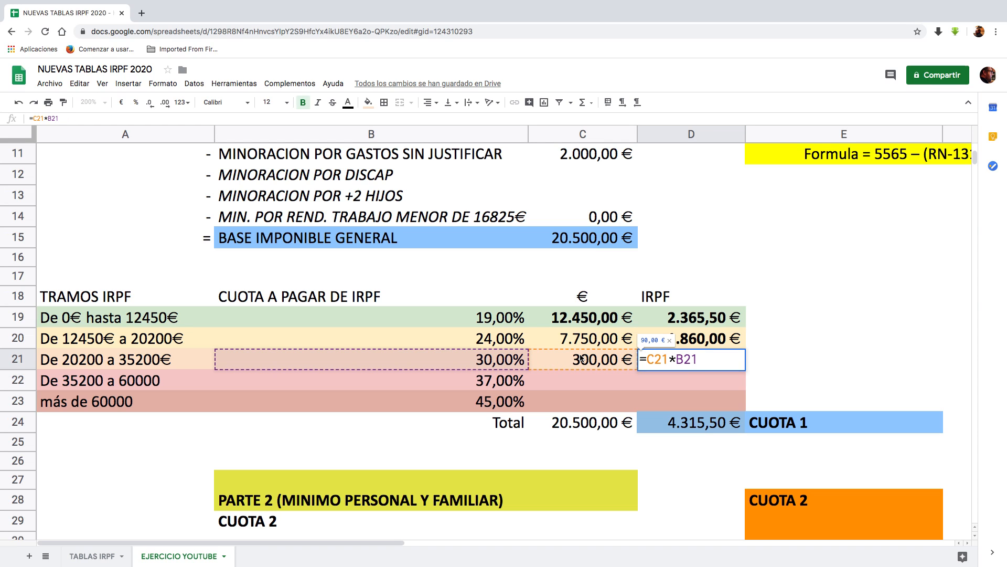
key(Return)
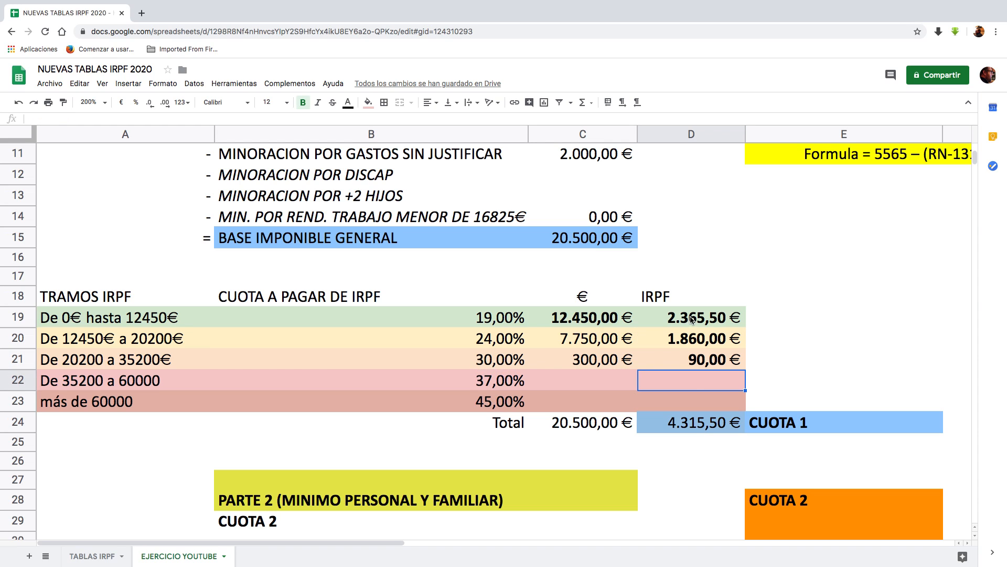
double_click(697, 424)
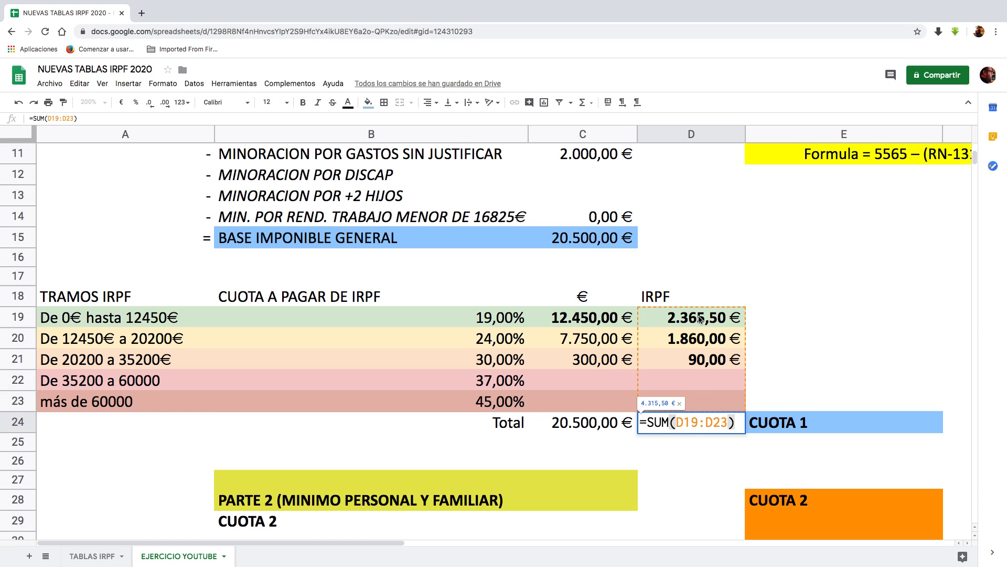
key(Return)
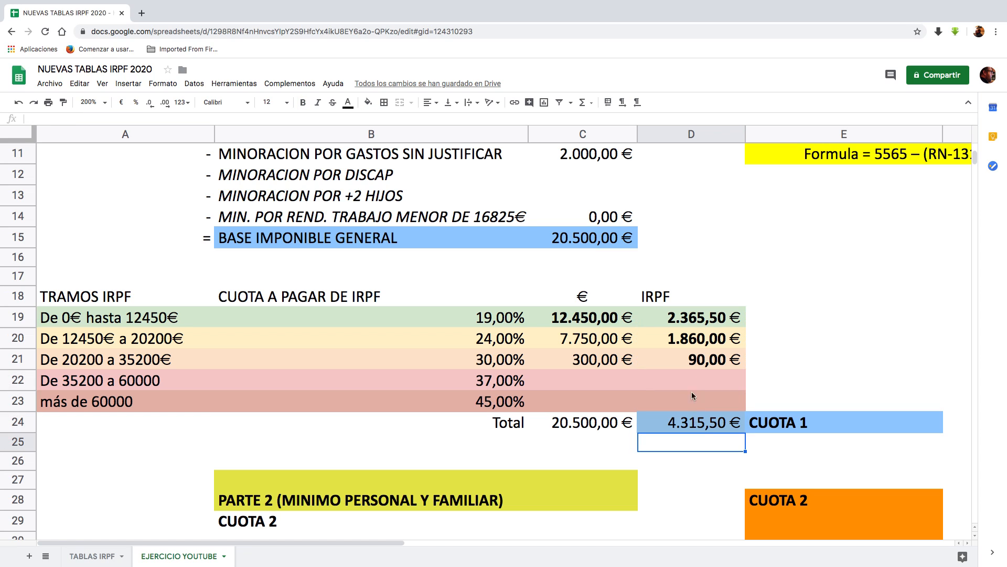
click(677, 424)
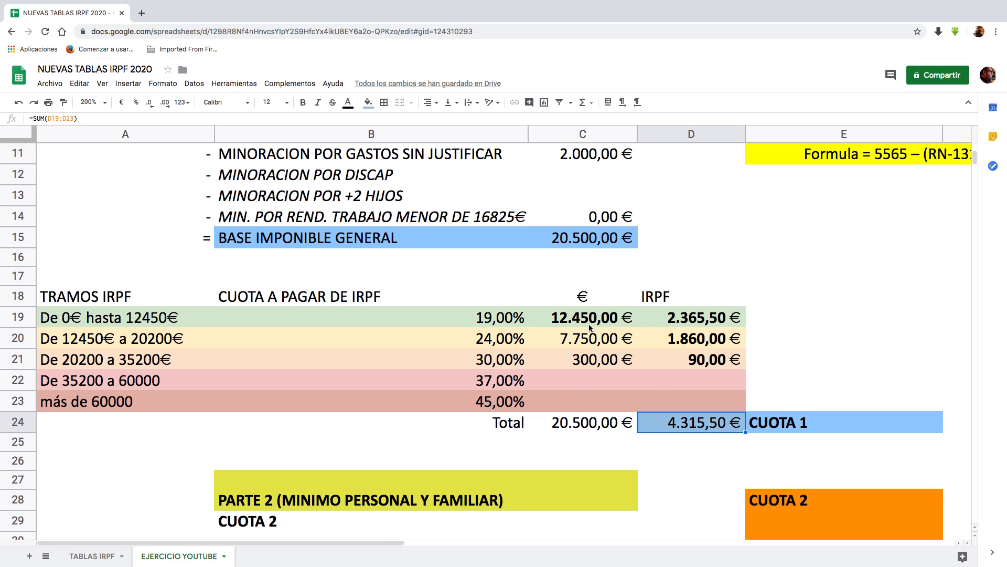
Step: Check the formula totalling the bracket amounts in C24 against the BASE IMPONIBLE GENERAL in C15
drag(590, 325, 590, 399)
click(587, 423)
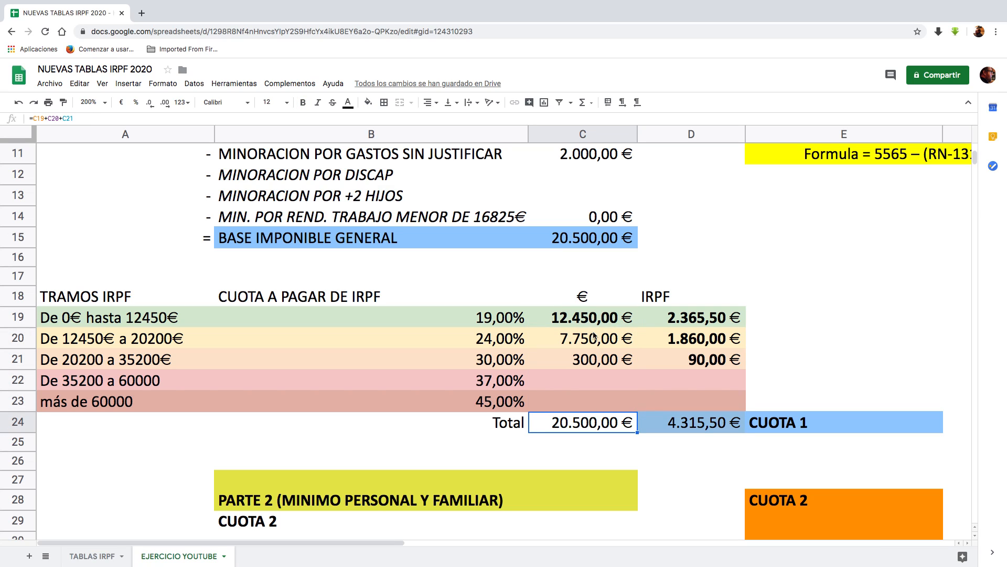
double_click(588, 428)
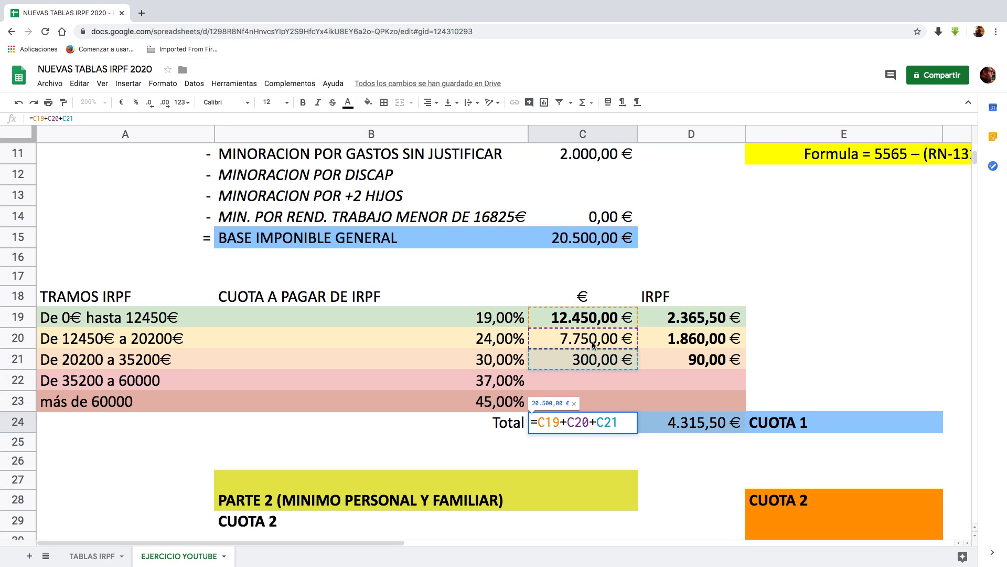
key(Return)
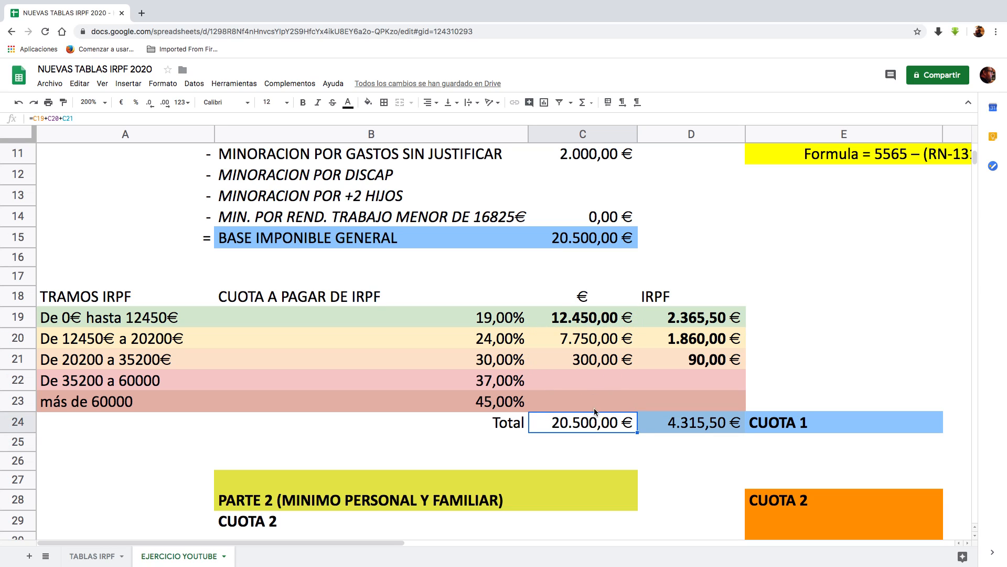
click(597, 240)
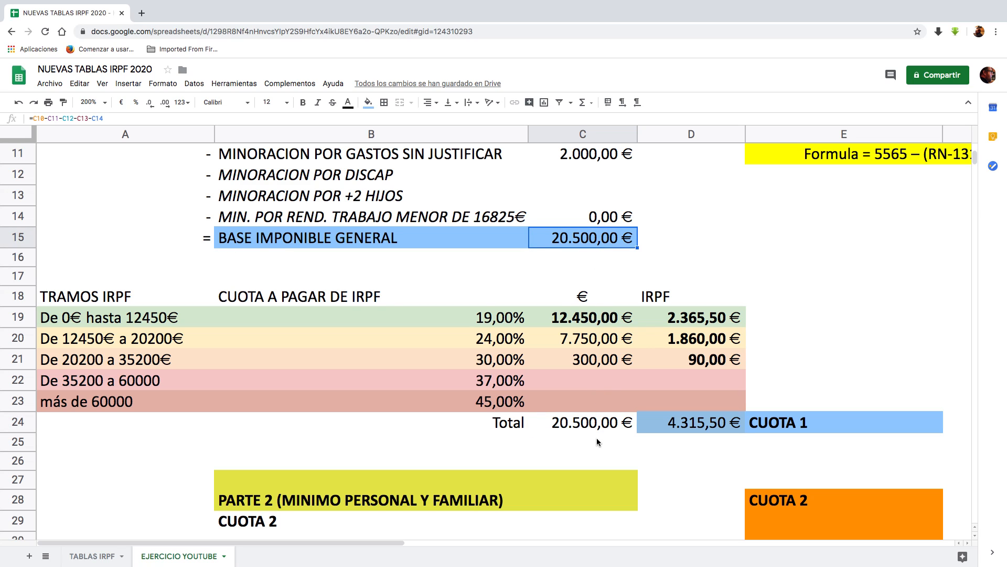
click(596, 423)
Step: Review CUOTA 1 in row 24 and the PARTE 2 personal minimums for CARÁCTER GENERAL and >65 años
scroll(595, 423, down, 3)
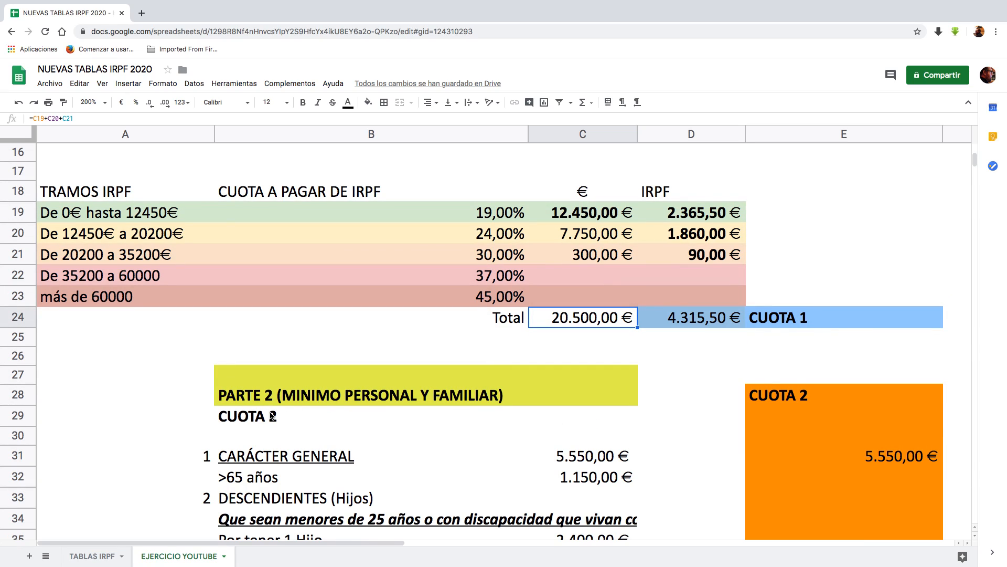
click(690, 318)
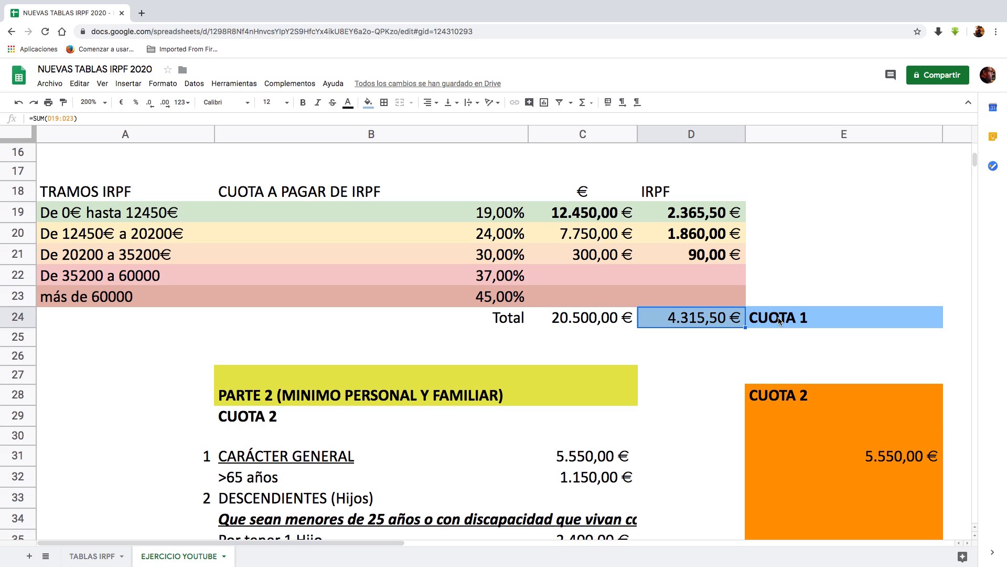
click(781, 321)
scroll(299, 342, down, 3)
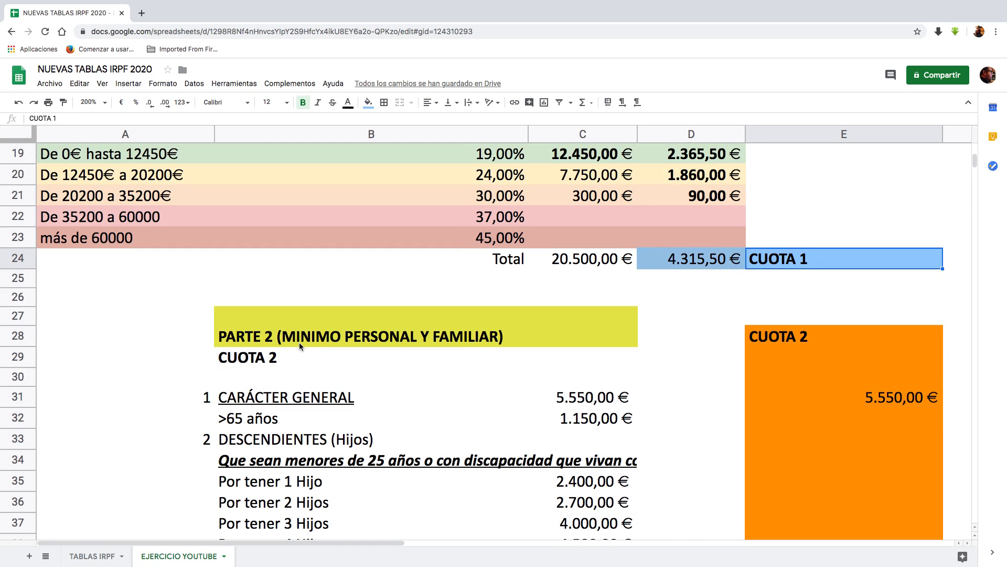
scroll(299, 342, down, 3)
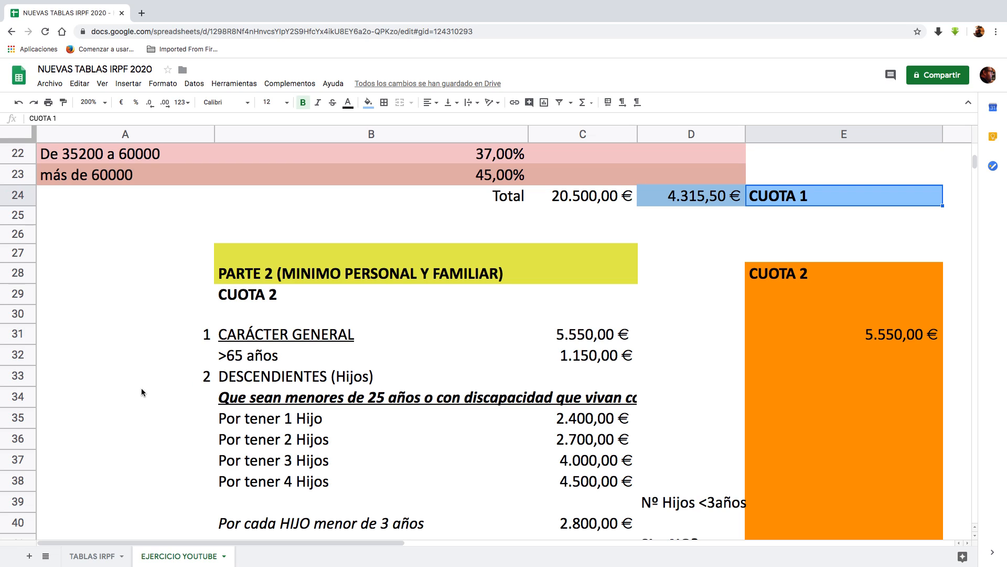
scroll(142, 389, down, 1)
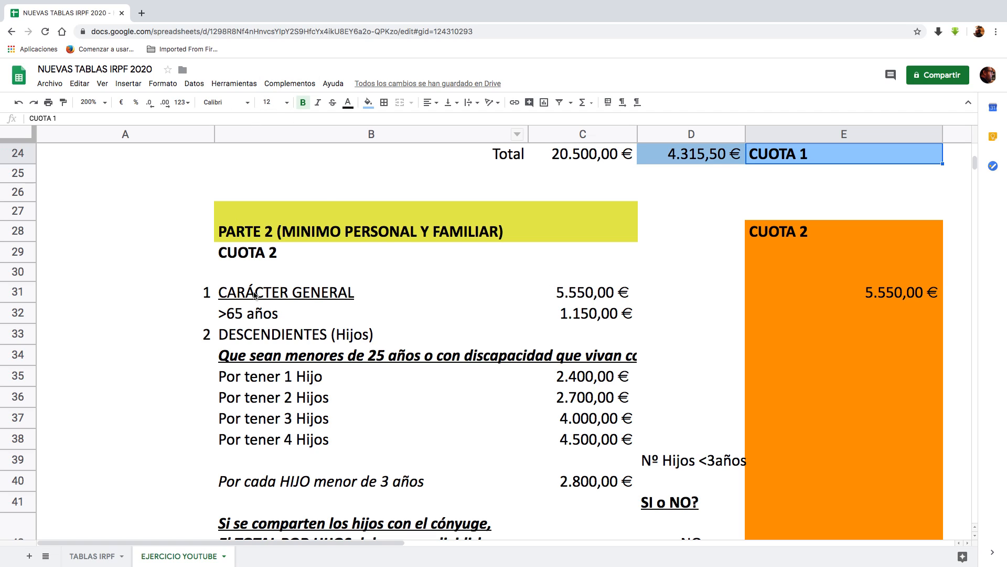
click(582, 295)
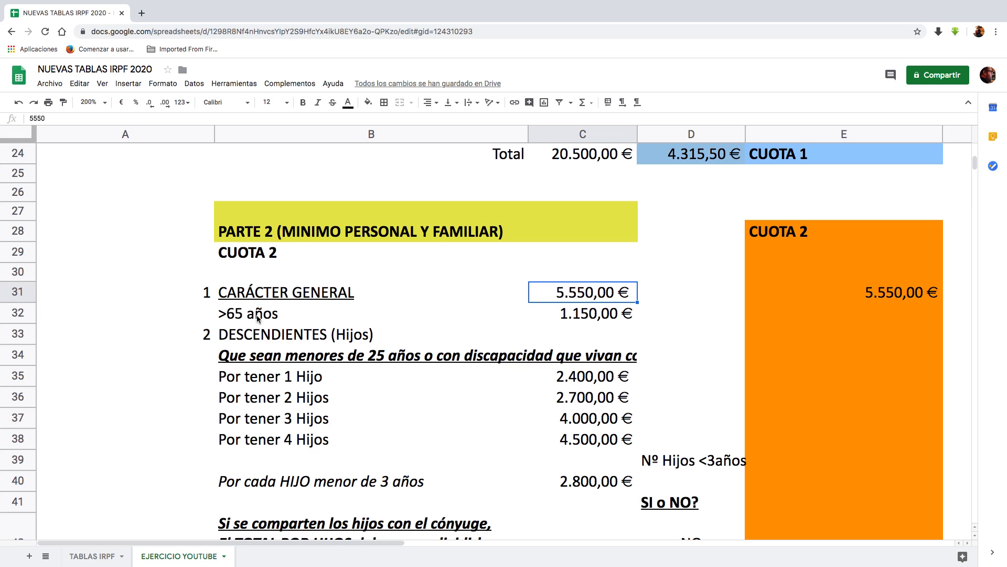
click(570, 318)
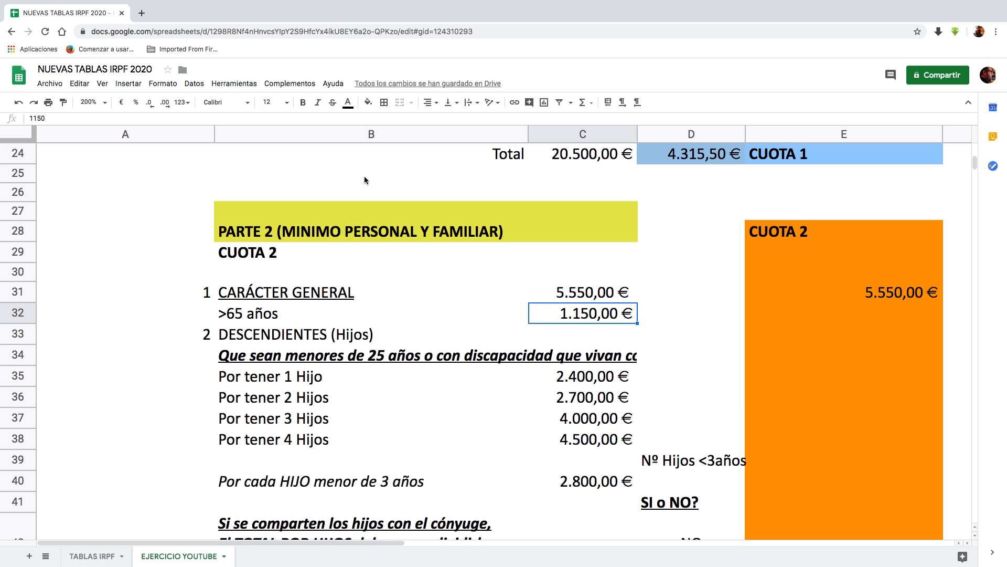
Step: Check the exercise statement against the CARÁCTER GENERAL minimum in C31 and the amount applied under CUOTA 2 in E31
scroll(364, 177, up, 10)
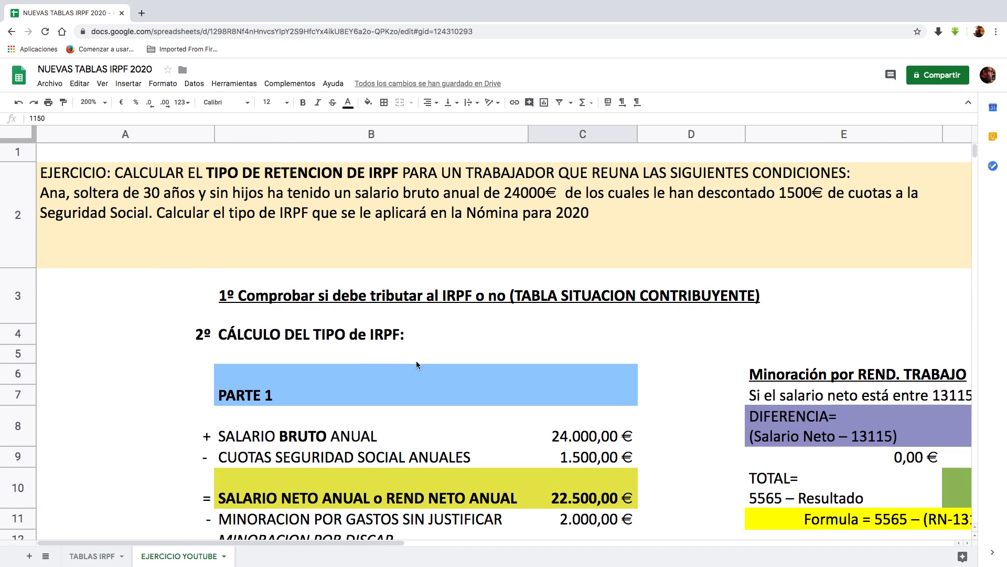
scroll(612, 445, down, 5)
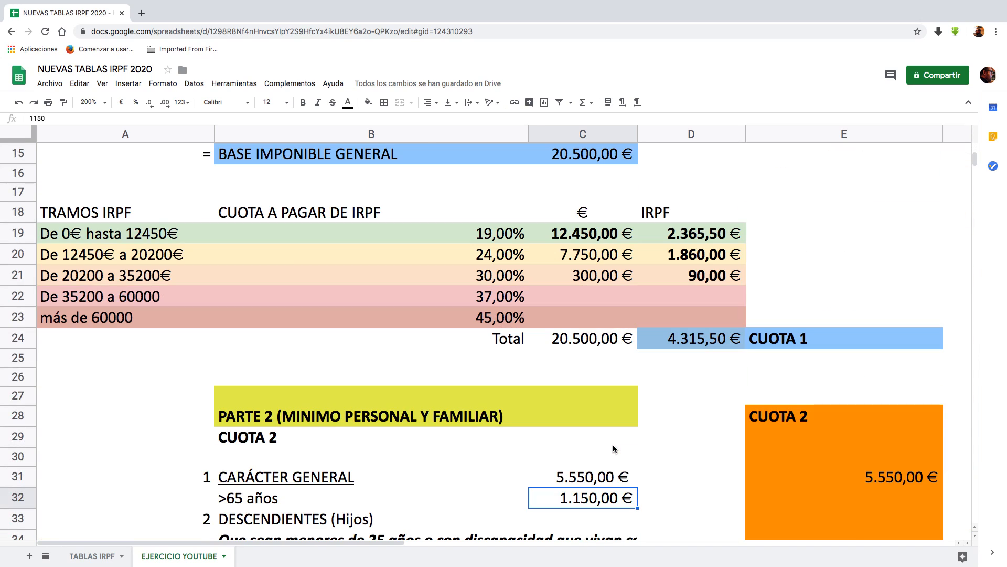
scroll(613, 445, down, 4)
click(572, 298)
click(873, 295)
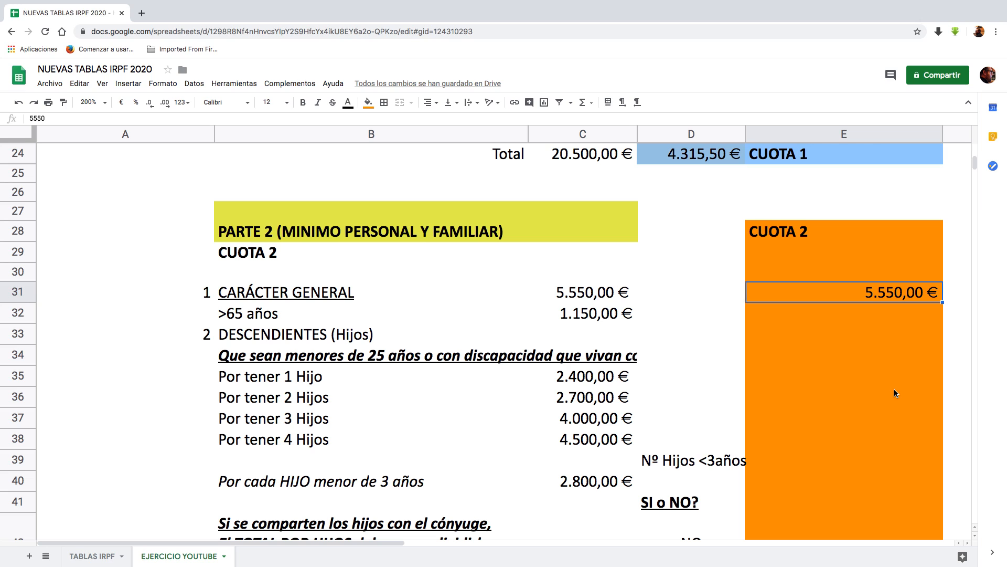
Step: Examine the second bracket table, including the first bracket's amount and IRPF in row 45 and the CUOTA 2 total in D50
scroll(894, 389, down, 5)
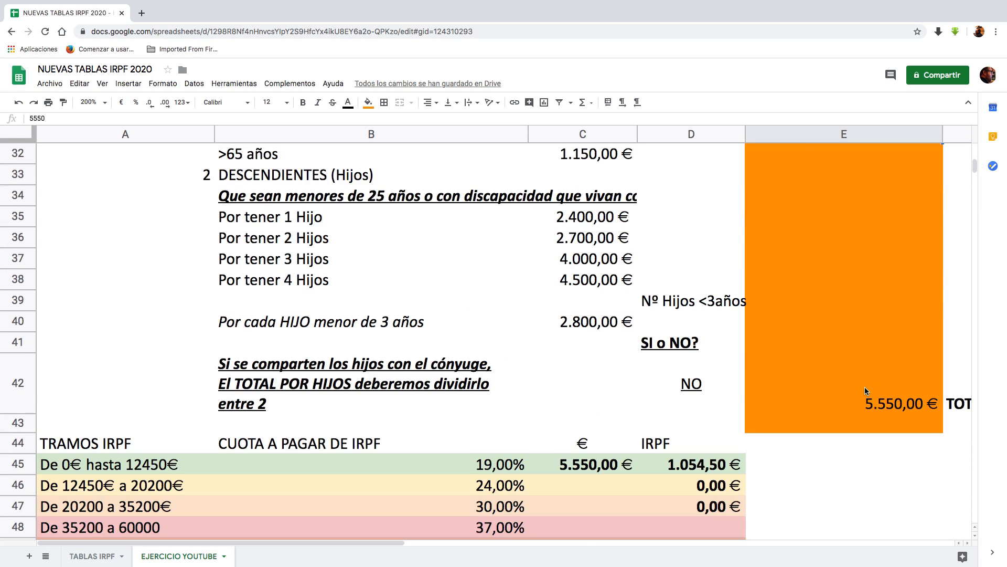
scroll(743, 479, down, 3)
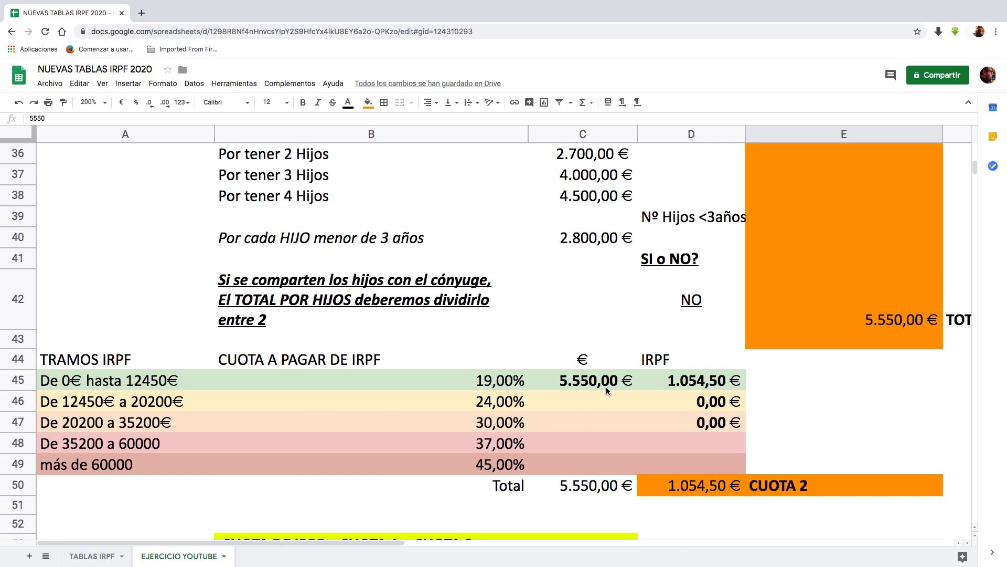
click(583, 387)
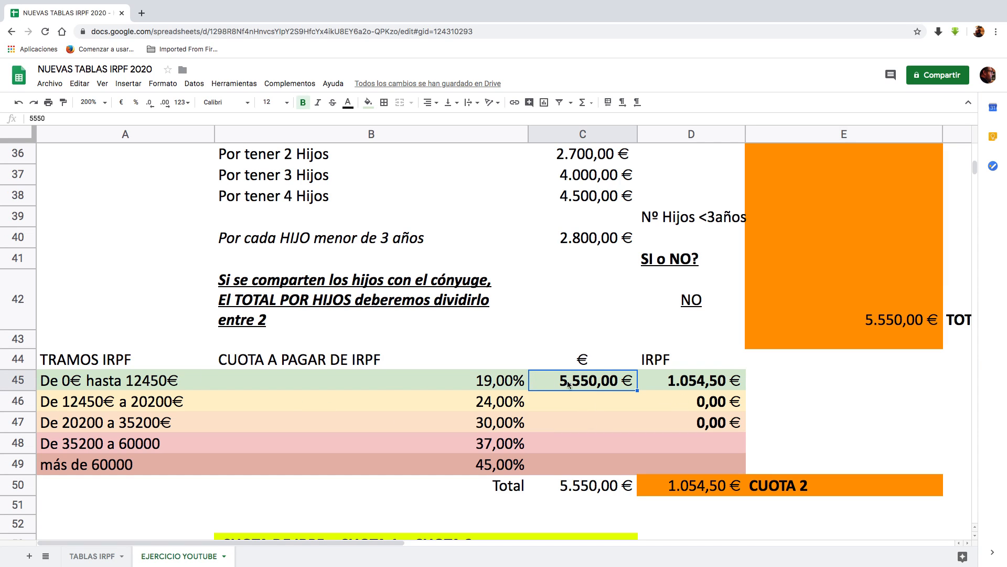
click(117, 383)
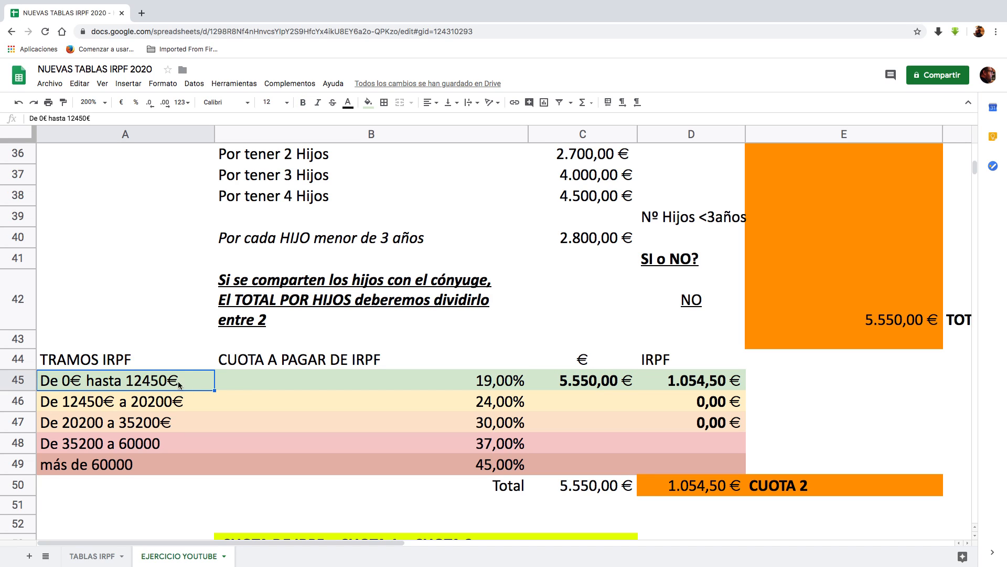
click(562, 382)
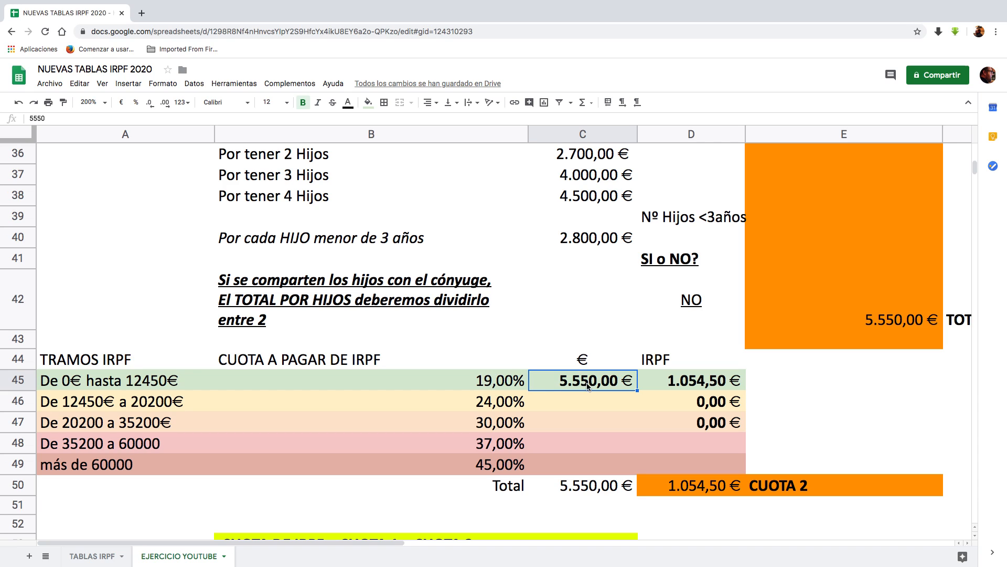
click(694, 385)
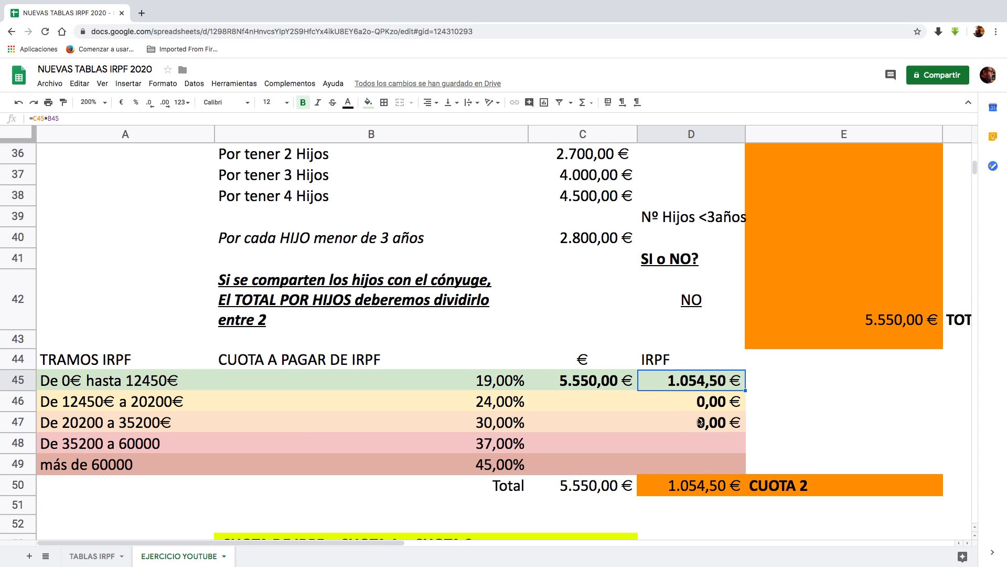
click(692, 483)
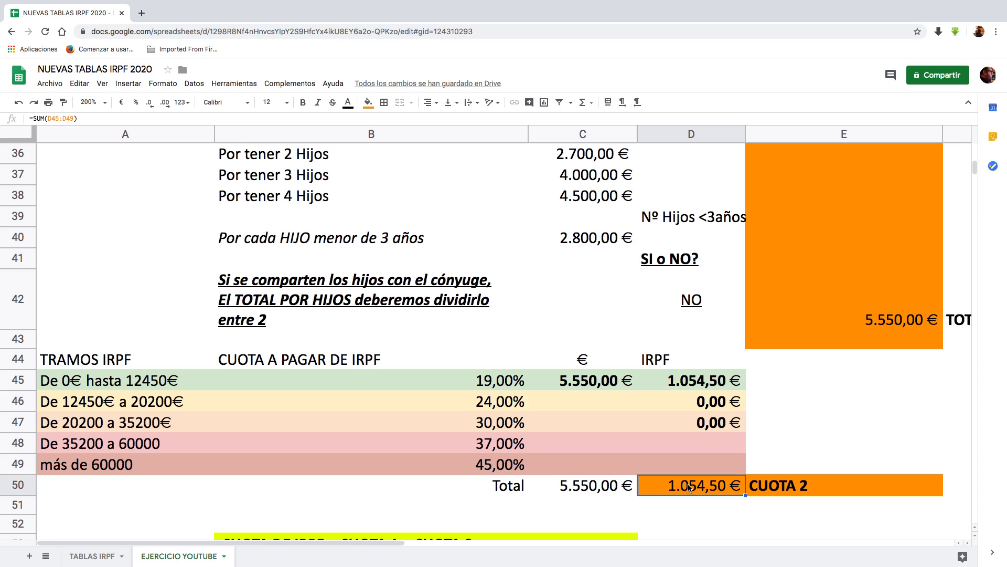
Step: View the CUOTA 1 – CUOTA 2 calculation and locate the source of its CUOTA 1 amount in D24
scroll(755, 475, down, 3)
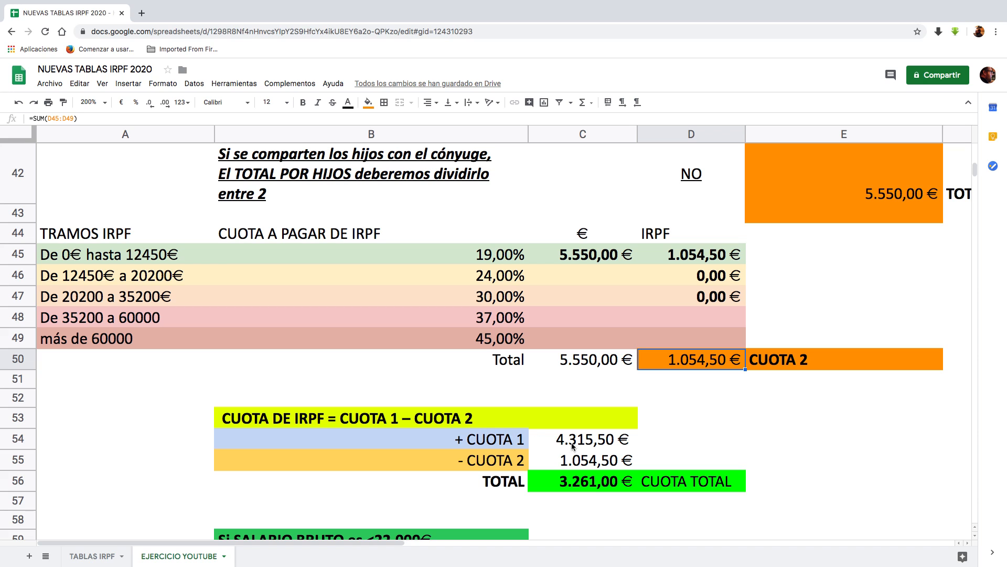
scroll(734, 419, up, 10)
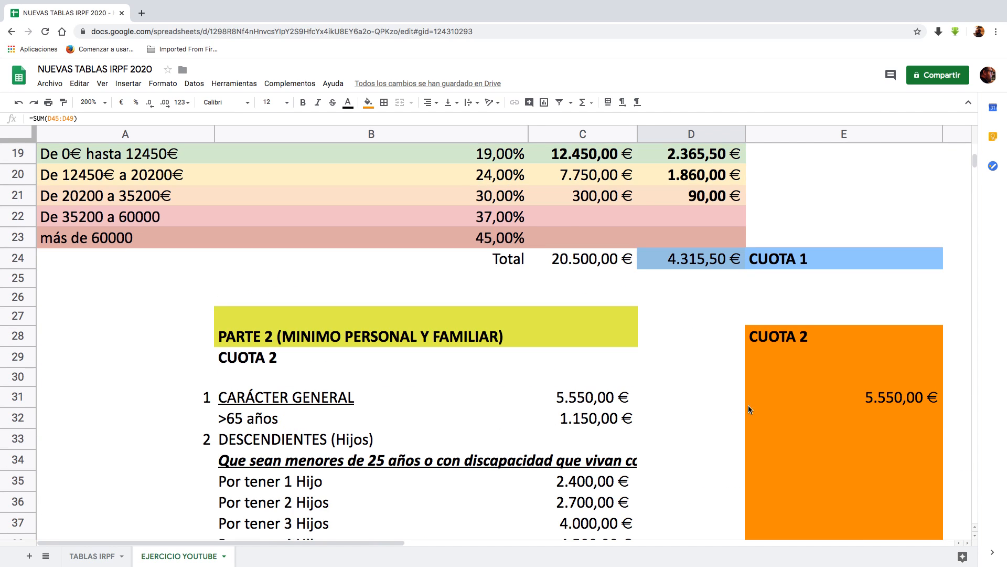
click(680, 262)
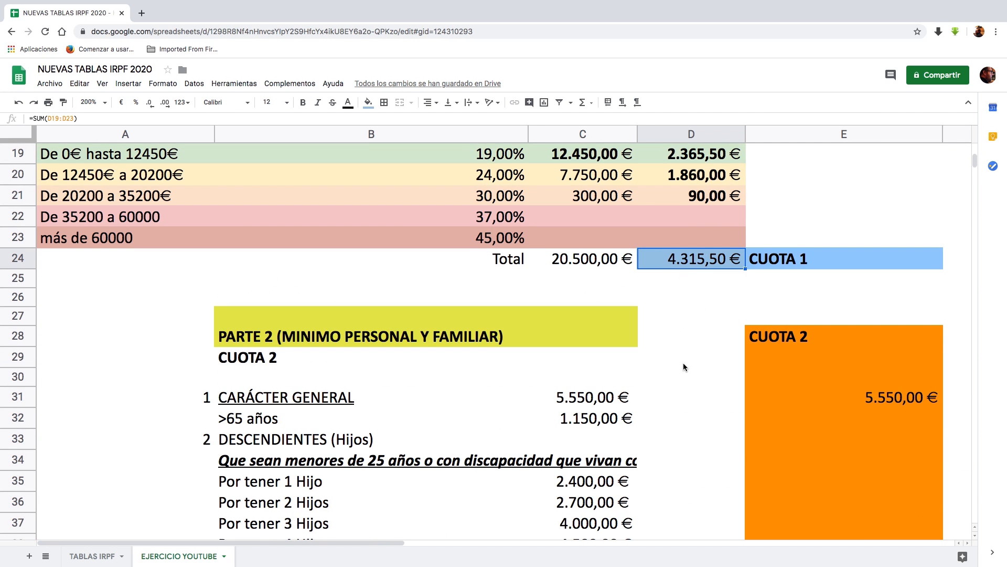
Step: Examine the sources of the CUOTA 1 and CUOTA 2 amounts in C54 and C55 and the subtraction formula in C56
scroll(682, 367, down, 10)
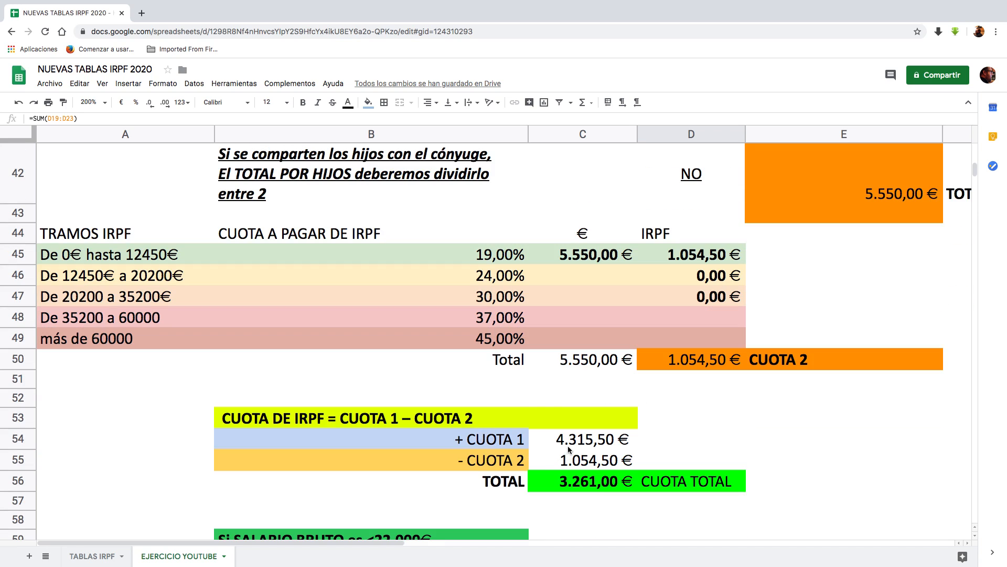
click(593, 440)
scroll(593, 440, down, 3)
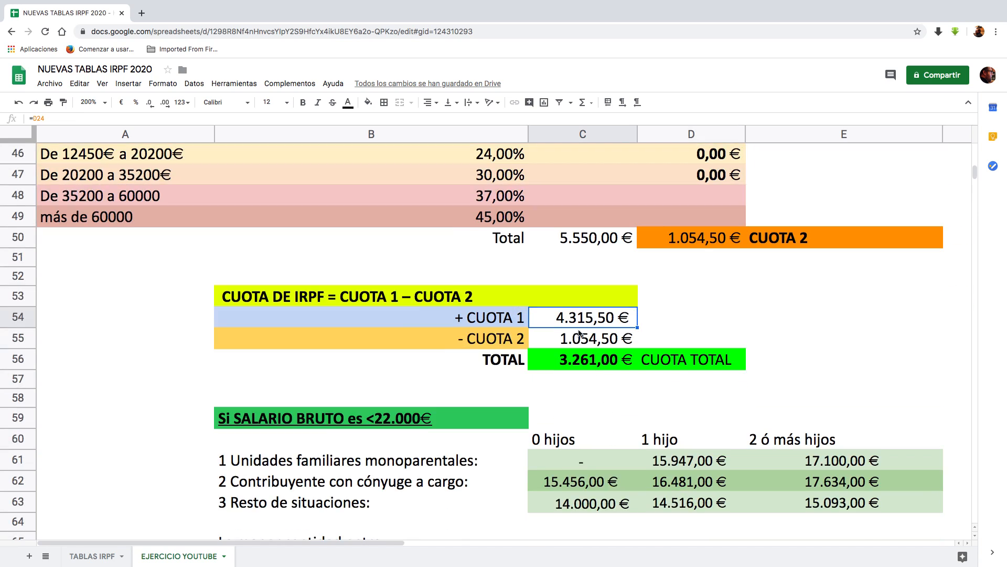
click(575, 344)
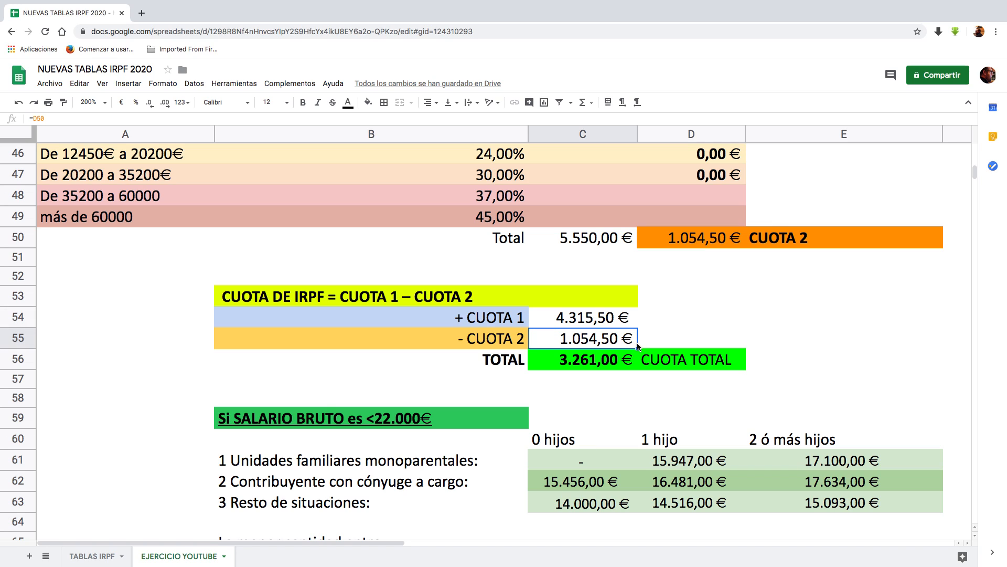
click(580, 365)
click(580, 376)
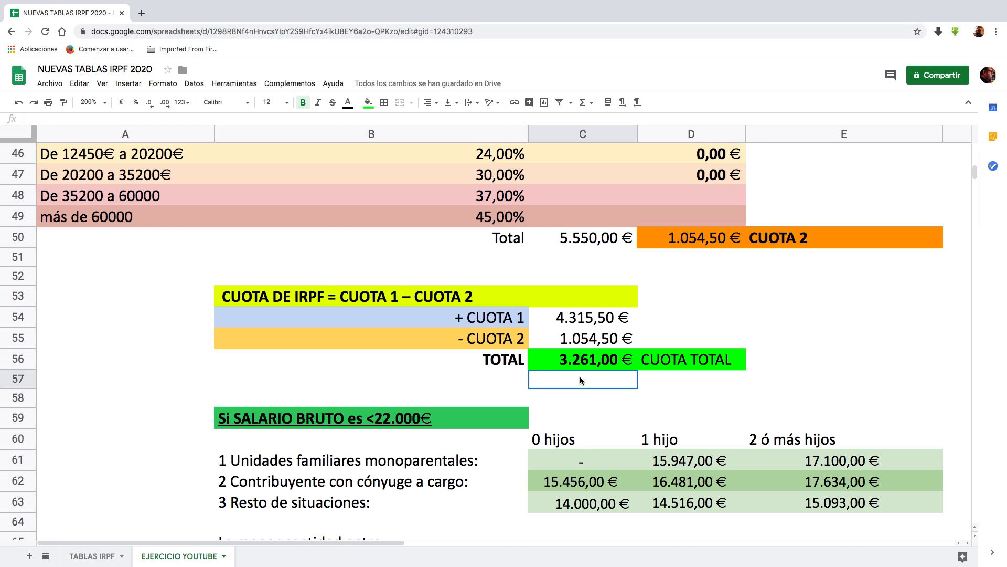
click(565, 366)
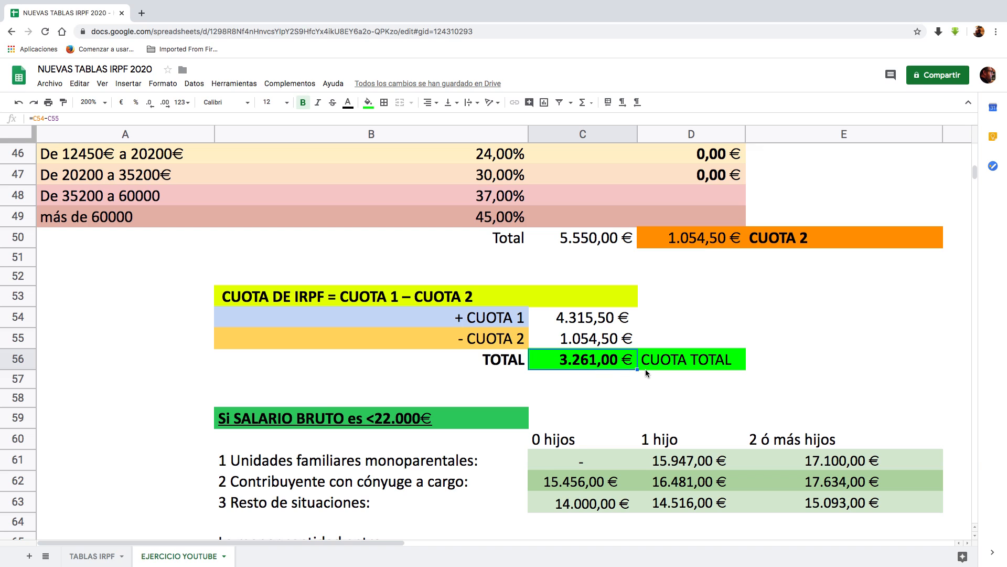
Step: Review the section for gross salaries under 22.000 €, comparing CUOTA TOTAL in C66 with the Calculo Limite formula in C68
scroll(630, 373, down, 1)
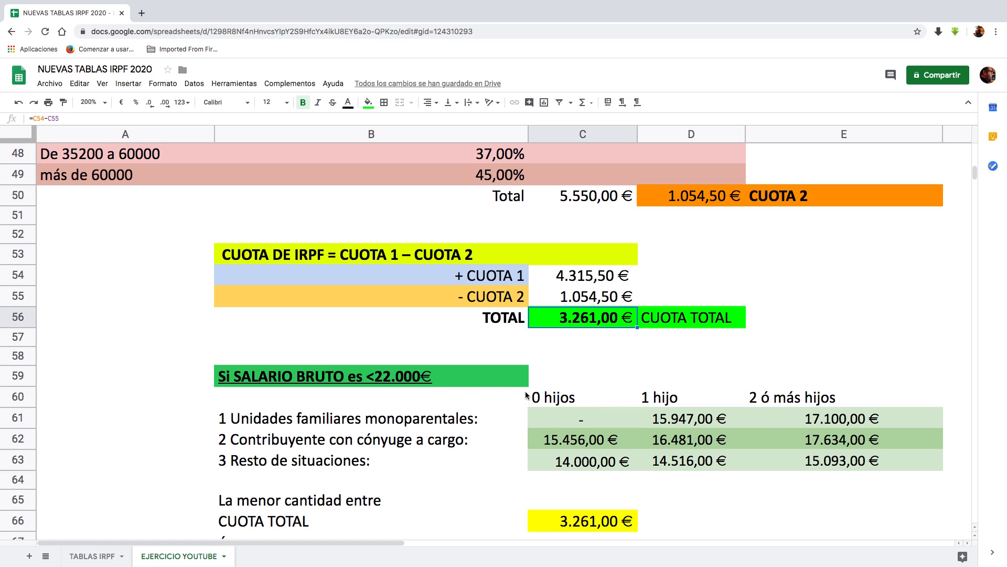
scroll(491, 439, down, 1)
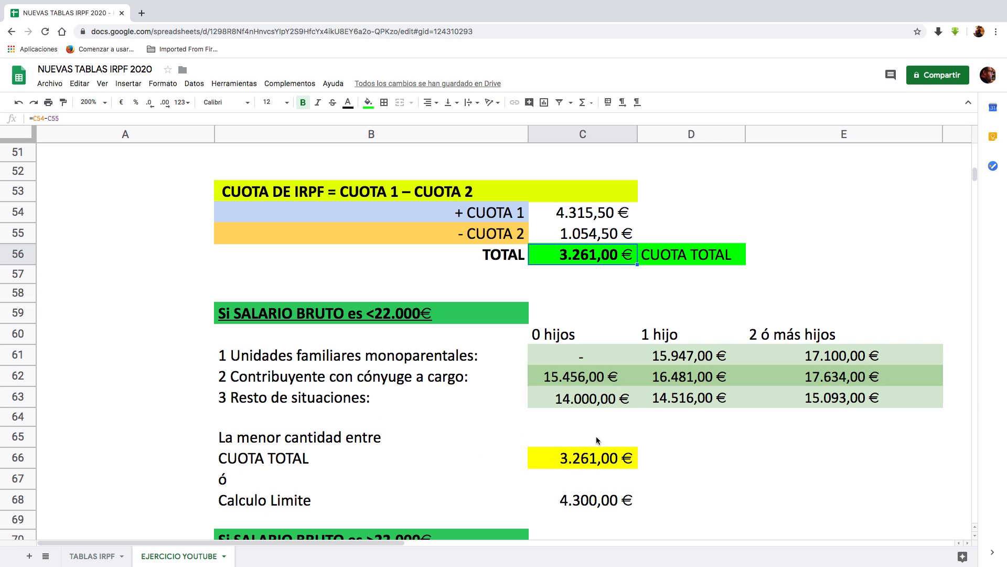
click(585, 459)
click(596, 503)
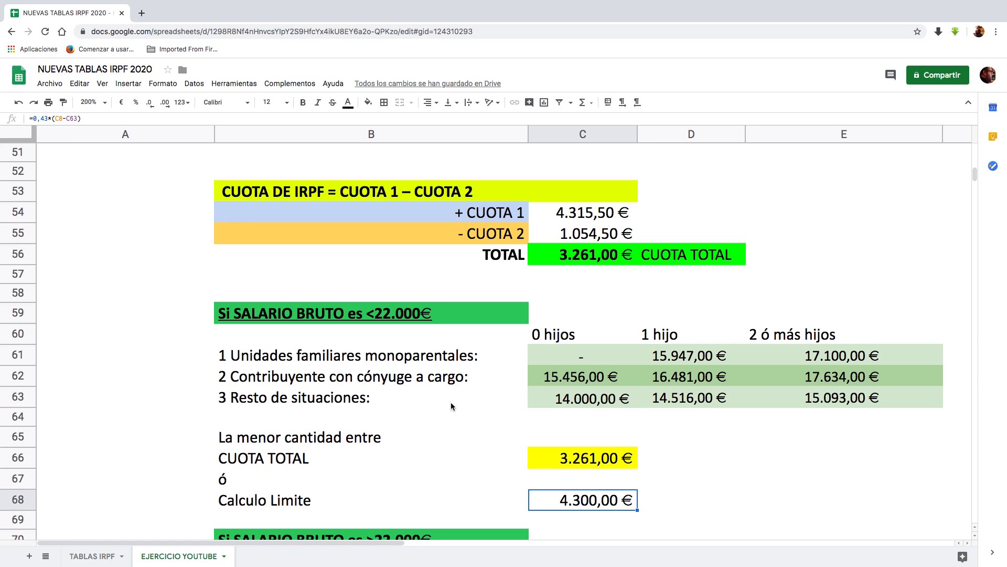
Step: Trace the CUOTA TOTAL in C72 to C56 and inspect the SALARIO BRUTO ANUAL and TIPO RETENCION formulas in C73 and C74
scroll(451, 402, down, 5)
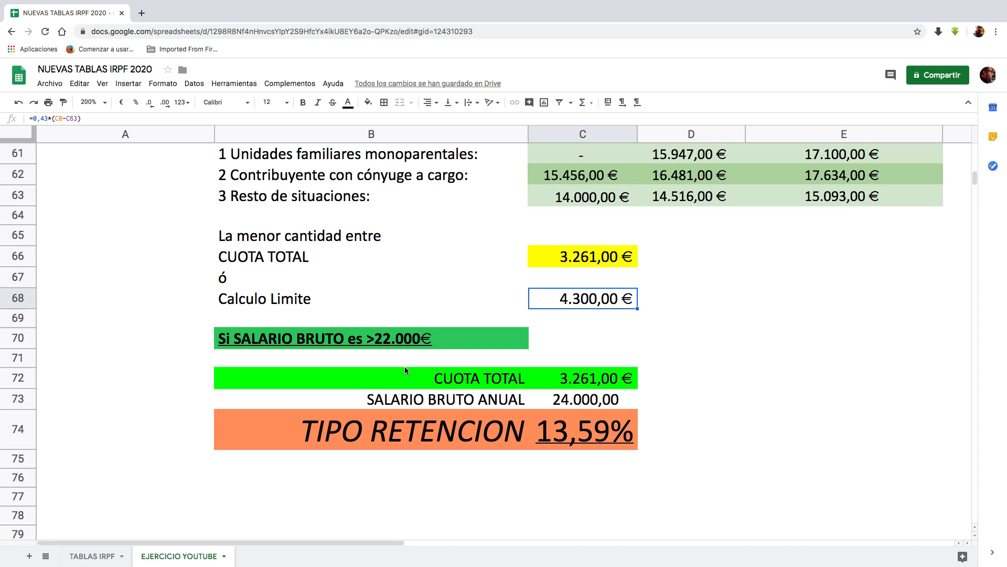
click(581, 384)
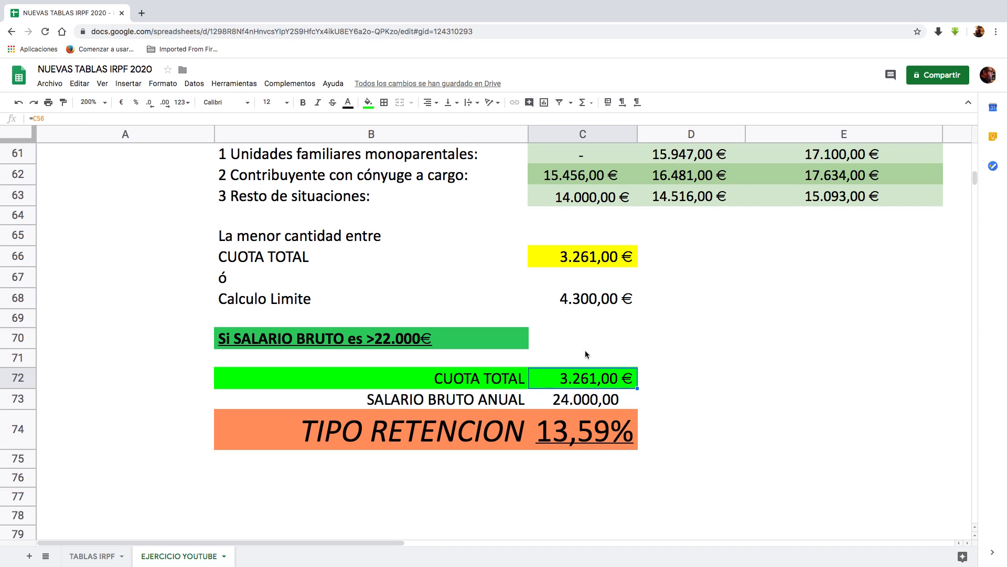
scroll(586, 388, up, 3)
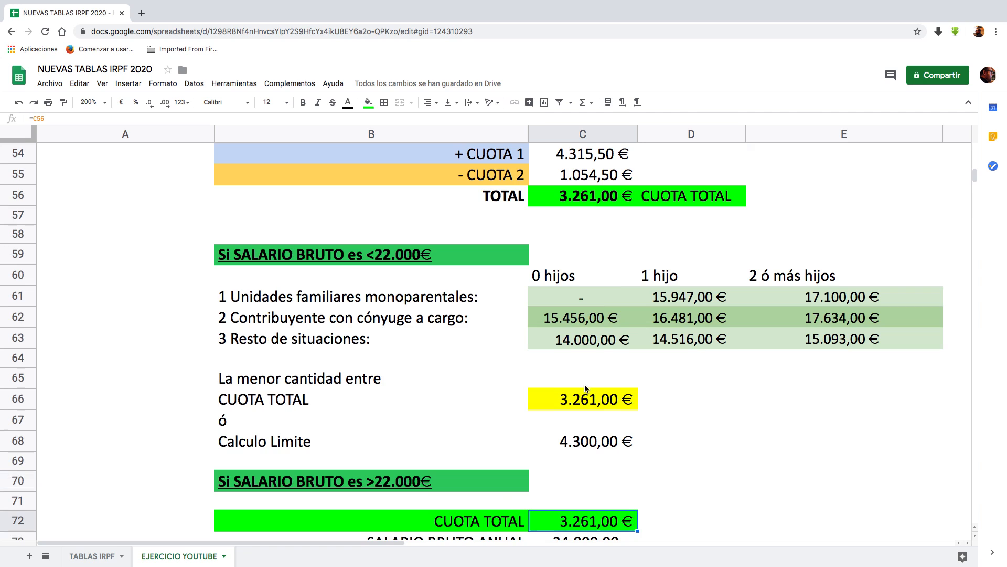
click(585, 197)
scroll(617, 420, down, 2)
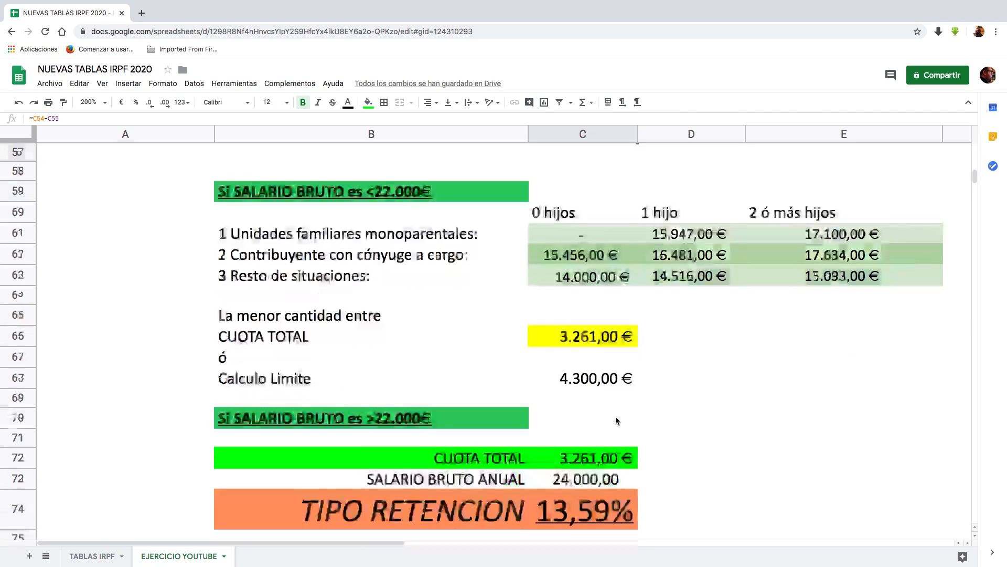
scroll(617, 420, down, 3)
click(572, 358)
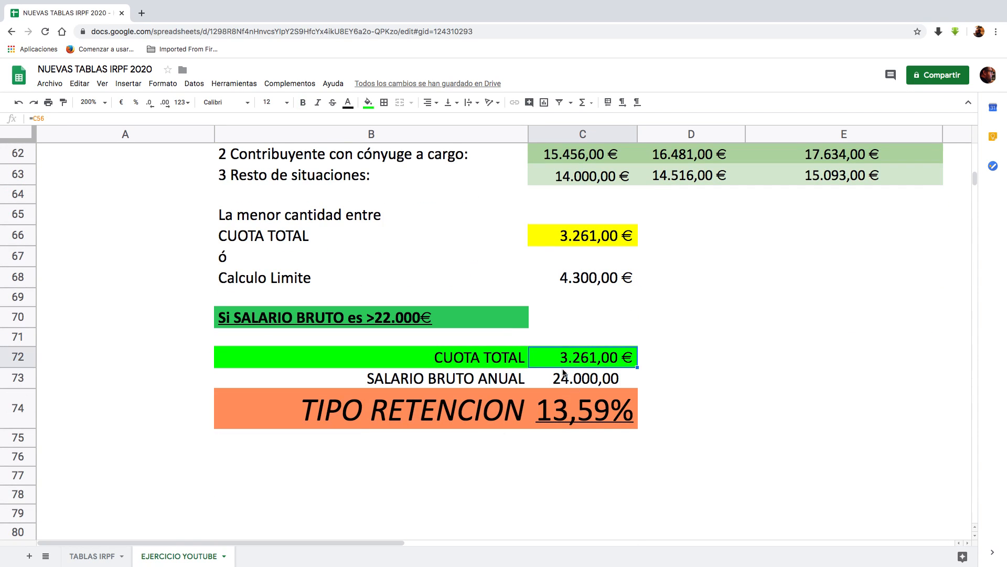
click(565, 380)
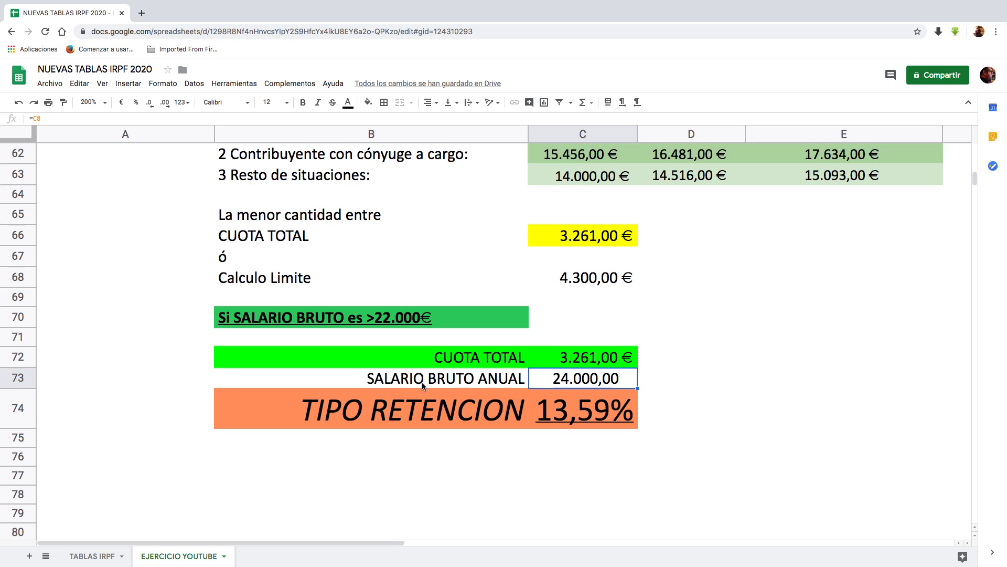
click(572, 420)
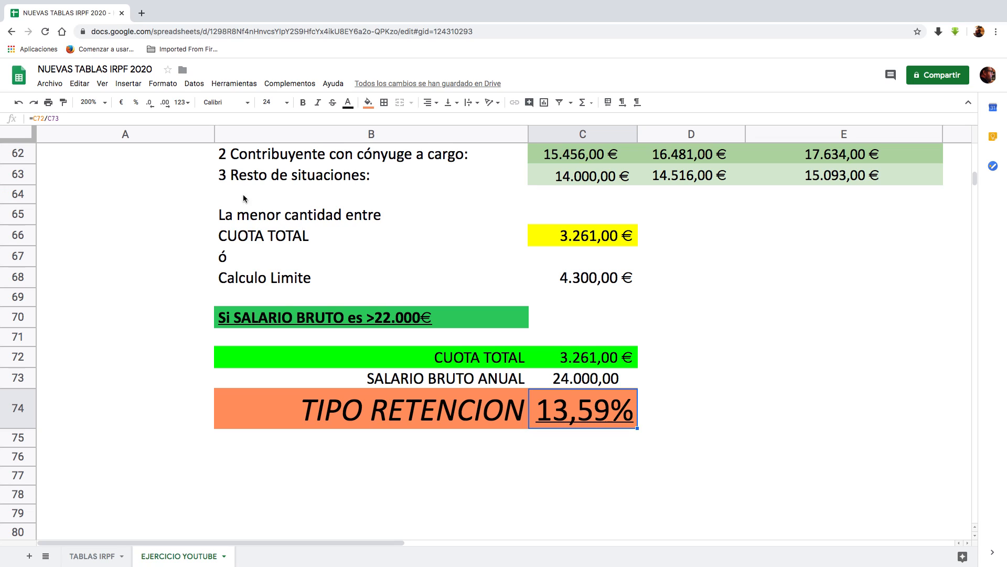
Step: Try one, three and four decimal places on the TIPO RETENCION percentage in C74, then restore two decimals
click(149, 105)
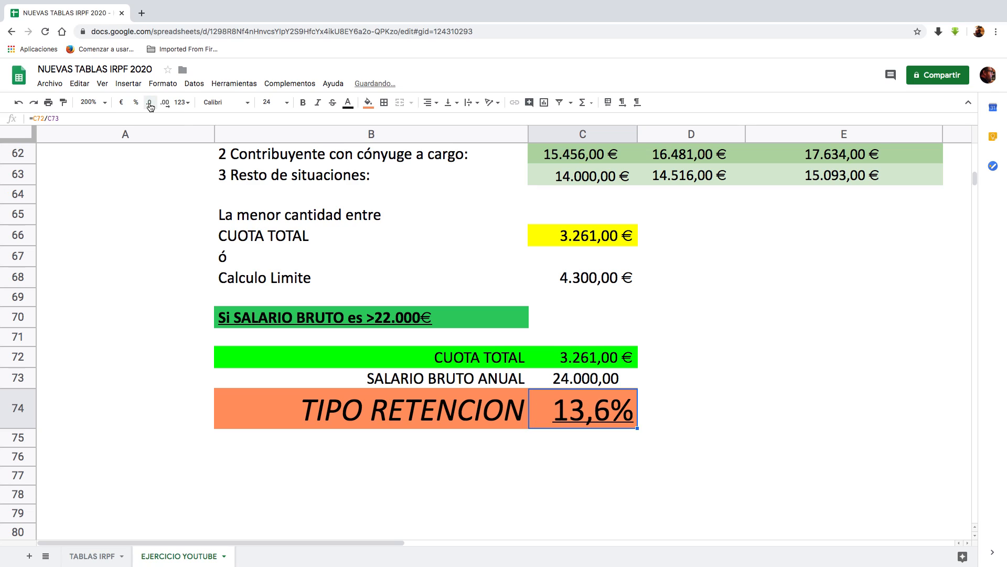
click(160, 106)
click(160, 107)
click(161, 107)
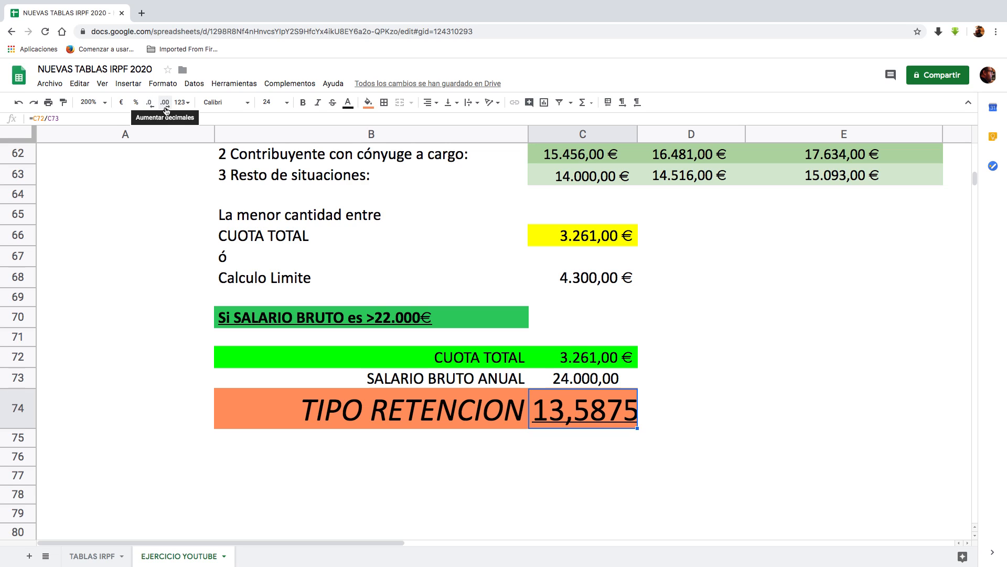
click(150, 104)
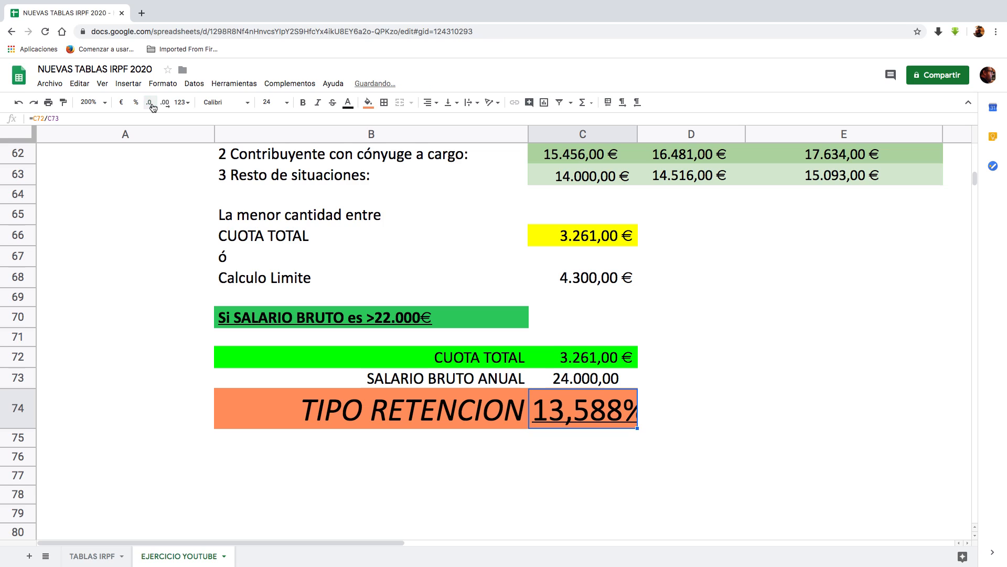
click(150, 104)
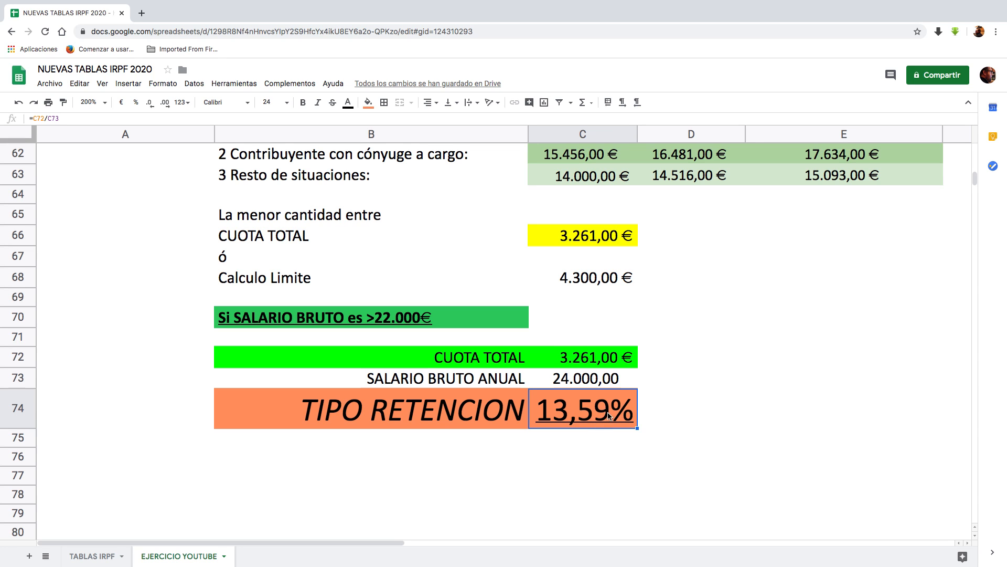
Step: Switch to the Agencia Tributaria browser window and reopen the withholding calculator from the expired session page
key(ctrl+Up)
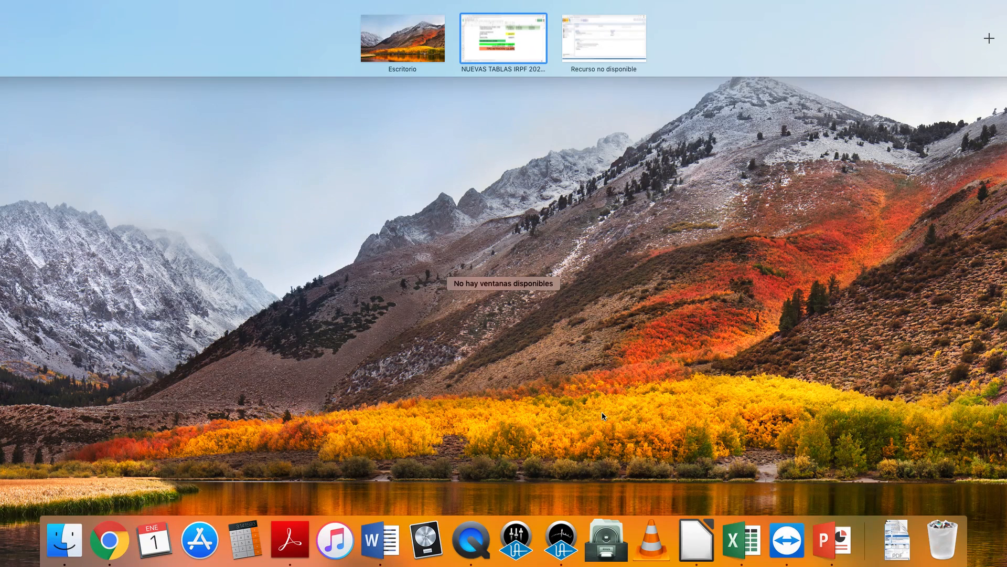
click(594, 30)
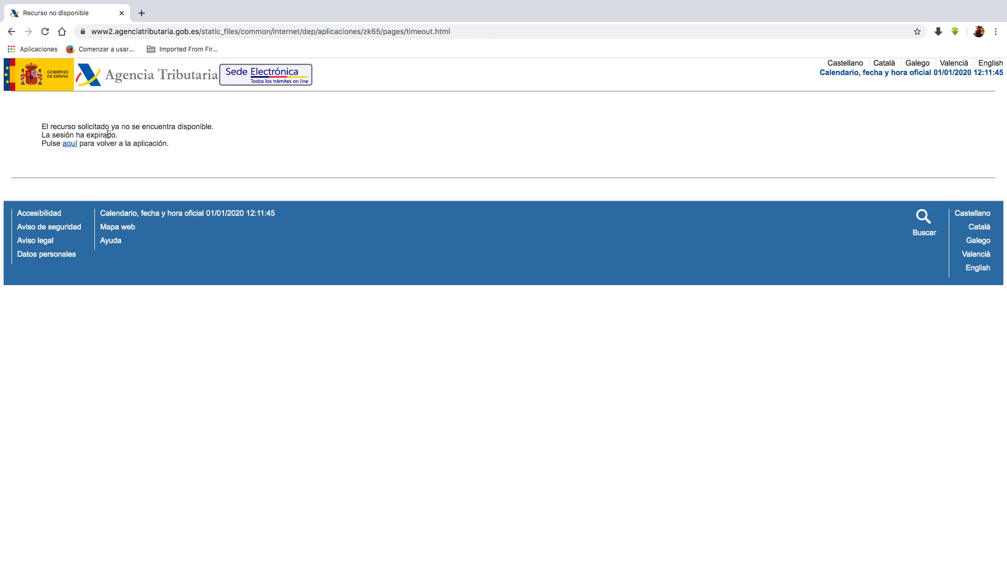
click(70, 144)
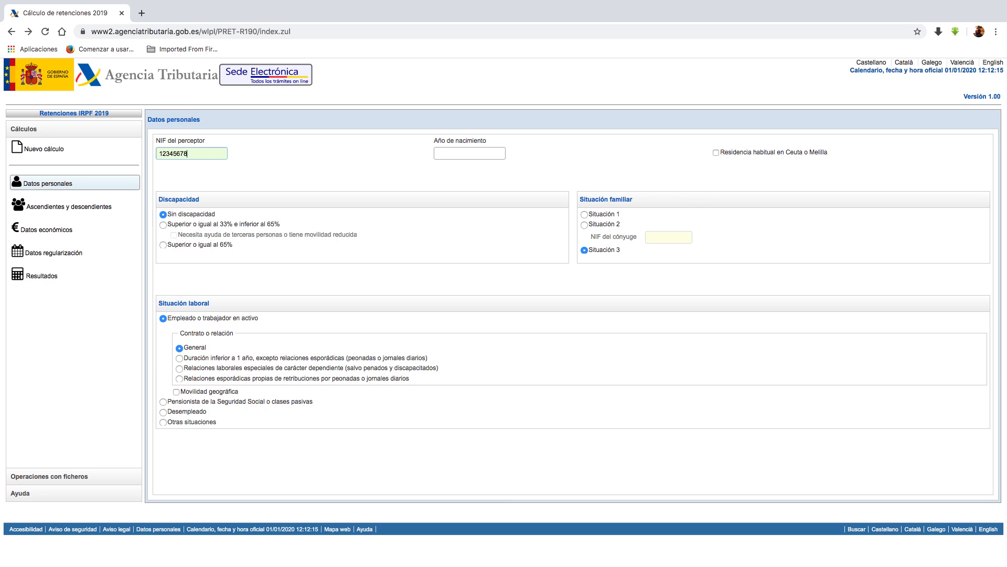
Step: Complete the Datos personales form with the recipient's NIF and year of birth
click(463, 158)
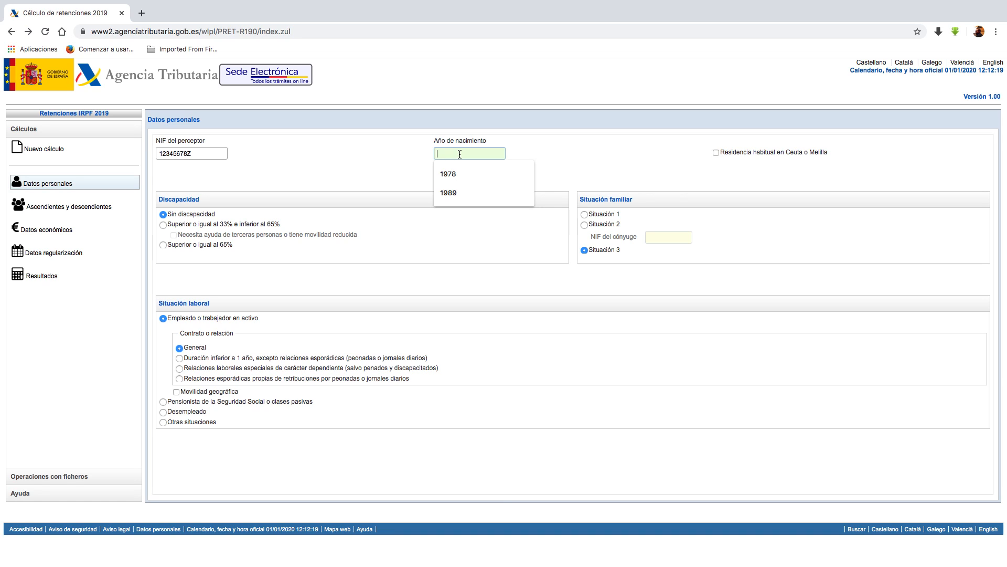
click(454, 193)
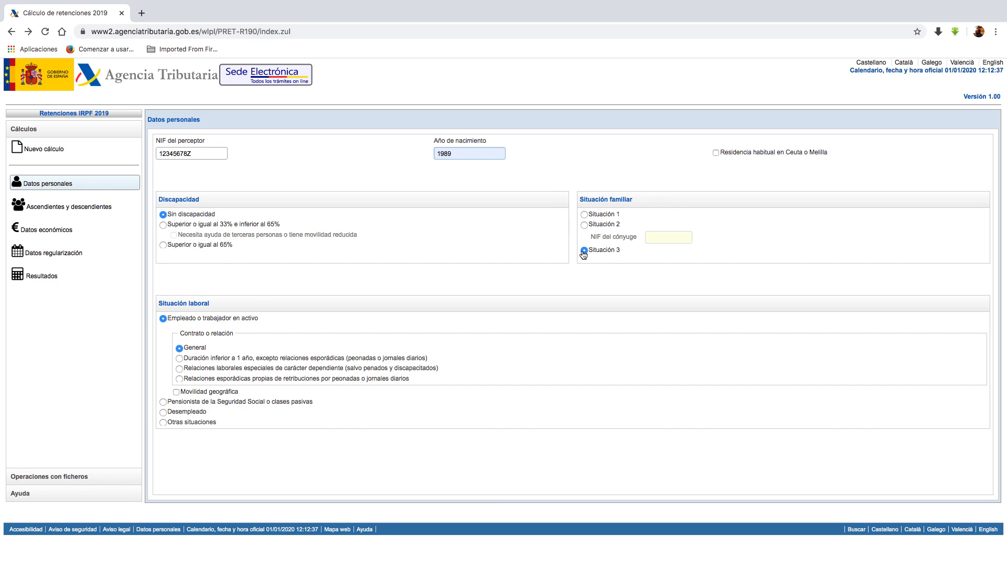
mouse_move(586, 256)
Step: In Datos económicos, set the total annual remuneration to 24000 and the deductible Seguridad Social expenses to 1500
click(87, 208)
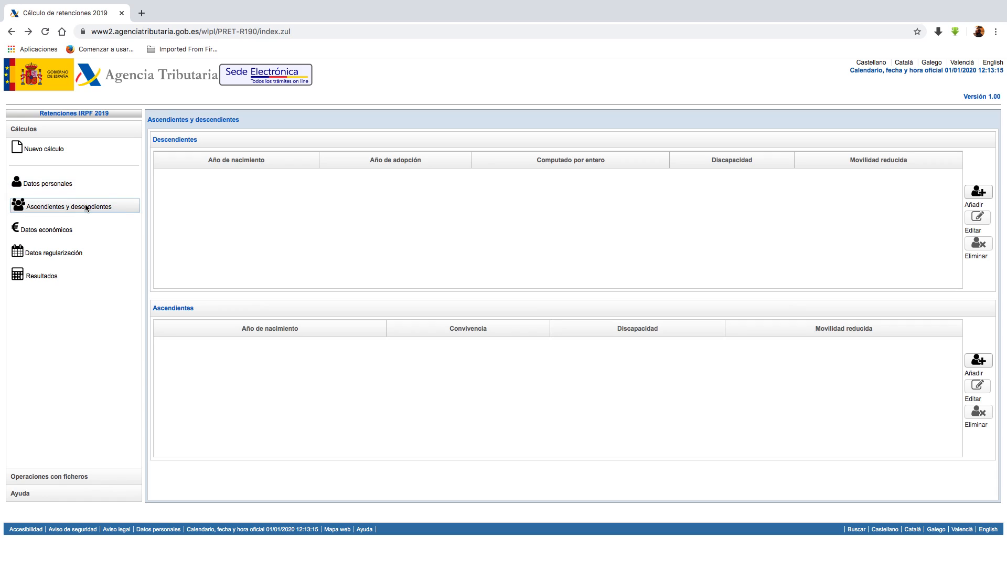
click(68, 230)
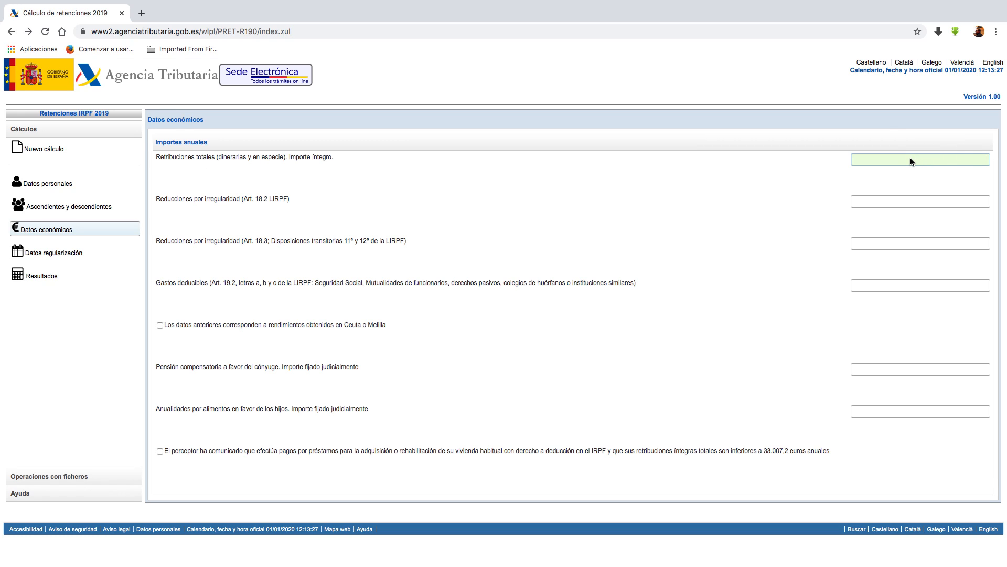
text(24000)
drag(200, 288, 468, 289)
drag(315, 284, 364, 283)
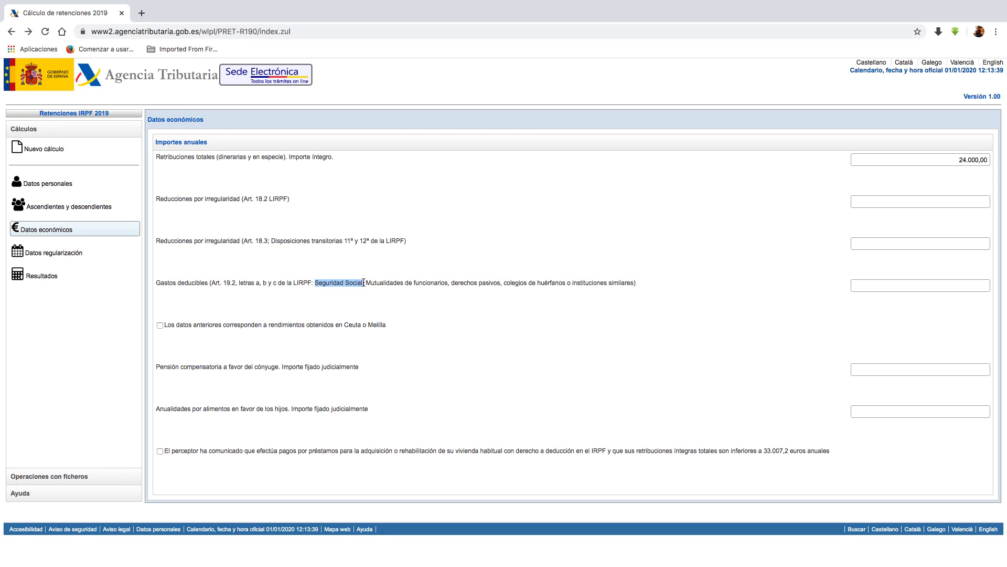
click(923, 284)
text(1500)
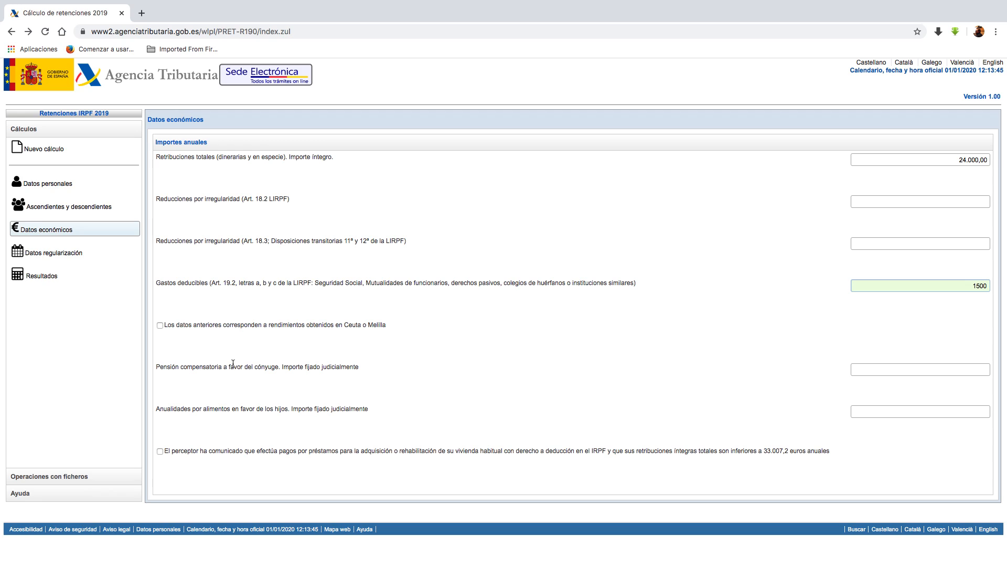
click(216, 365)
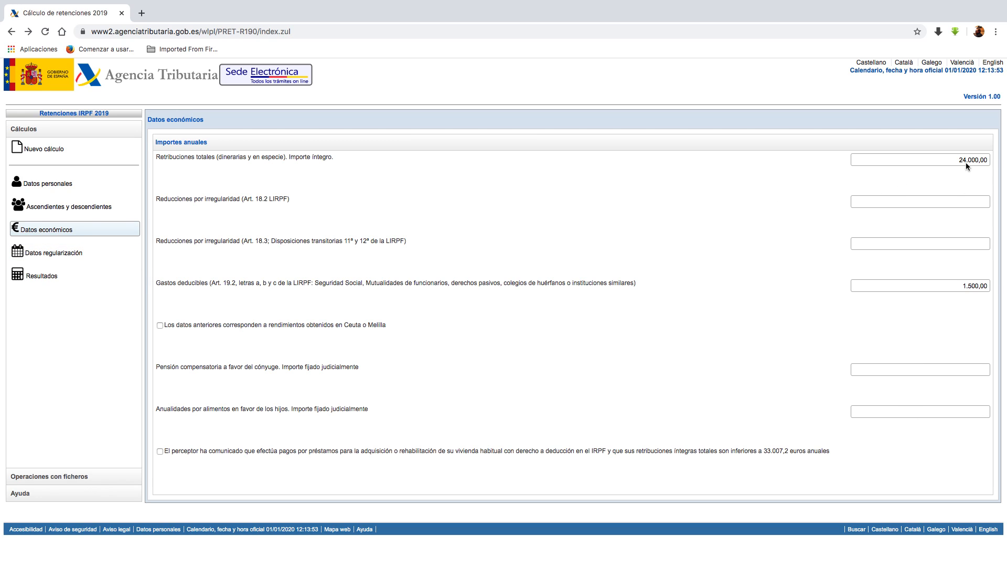
Step: Look over Datos regularización, then open Resultados and check the annual withholding amount and applicable withholding rate
click(53, 252)
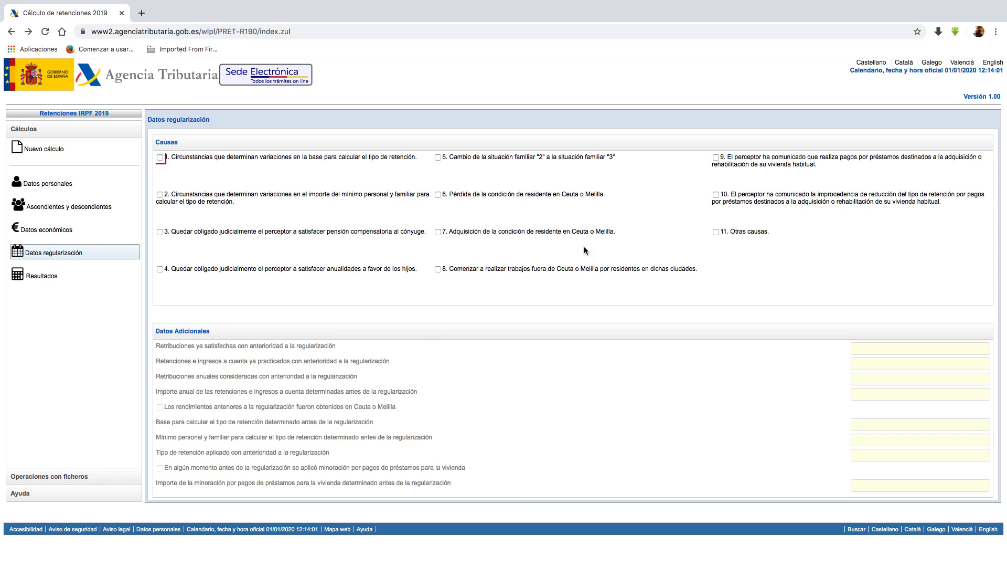
click(43, 273)
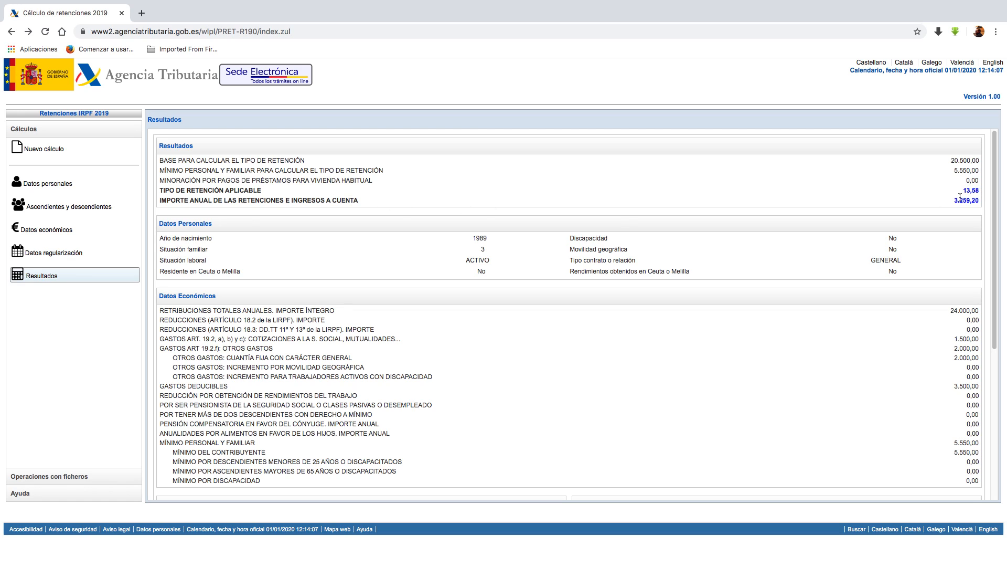
drag(954, 201, 979, 200)
drag(963, 190, 979, 189)
Step: Examine the Seguridad Social contributions, other expenses, total deductible expenses and taxpayer's personal minimum in the Datos Económicos results
drag(954, 339, 972, 340)
drag(956, 348, 984, 361)
click(955, 384)
drag(955, 338, 973, 348)
click(955, 386)
drag(955, 442, 972, 442)
drag(955, 451, 972, 452)
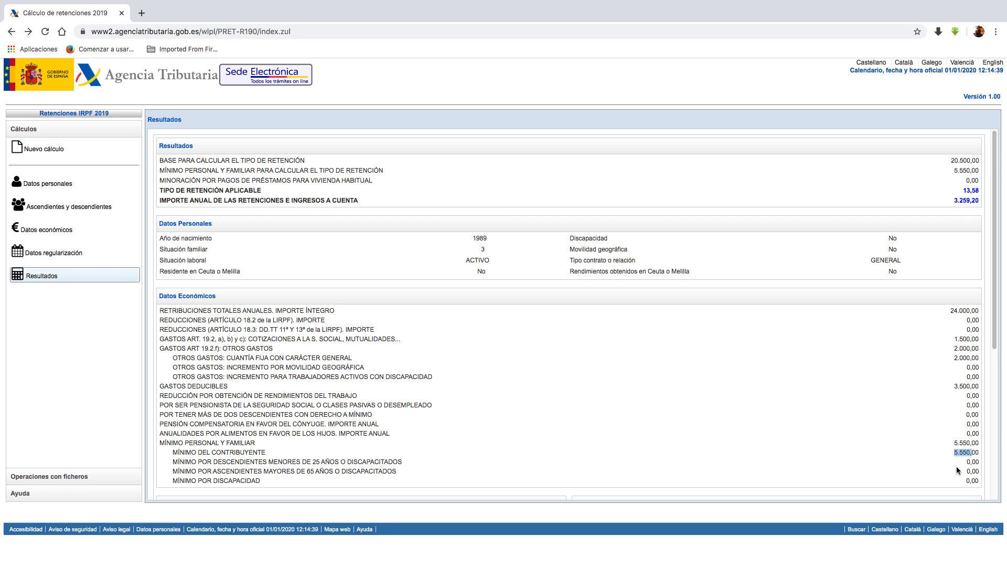